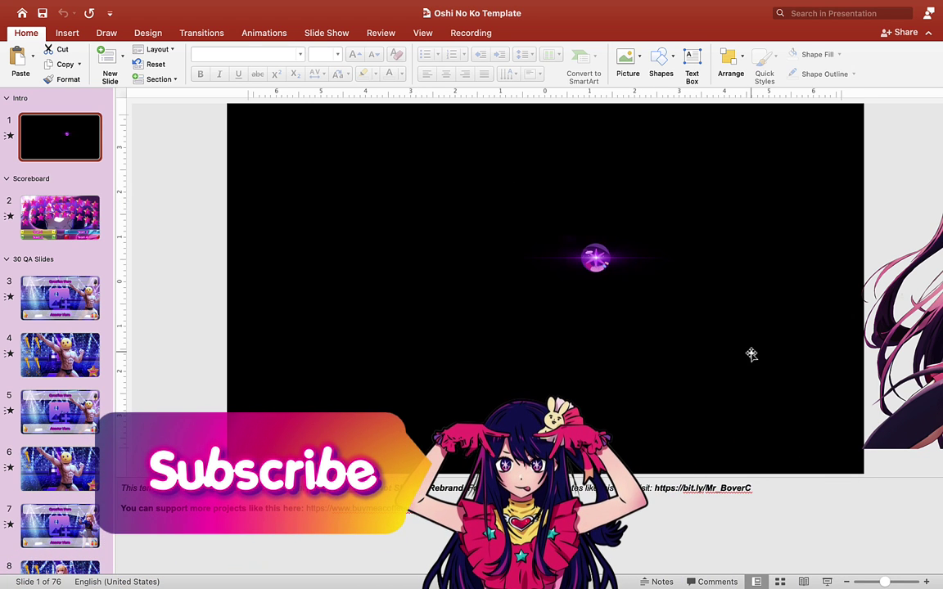
Play the Oshi No Ko slideshow from its title slide.
left_click(826, 581)
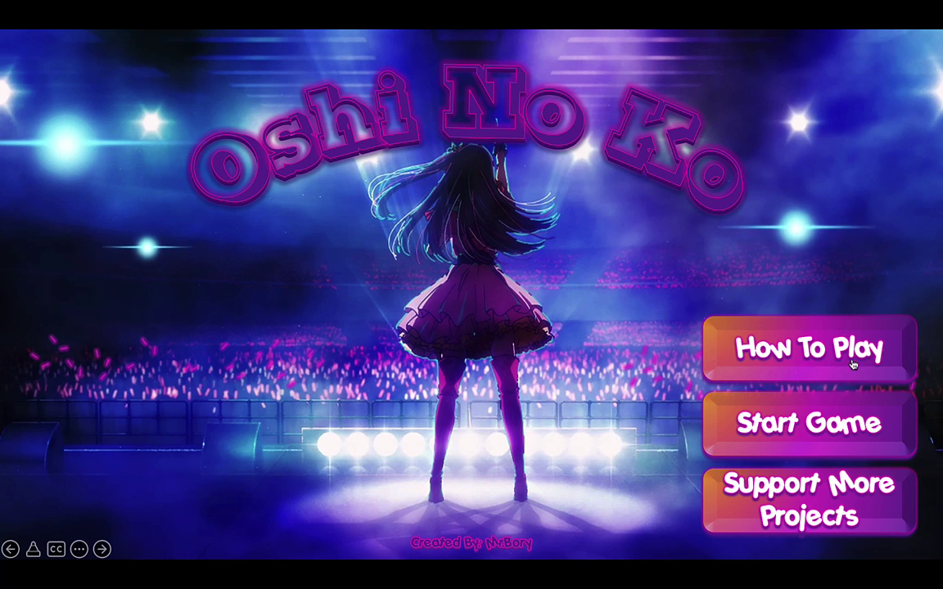
left_click(809, 359)
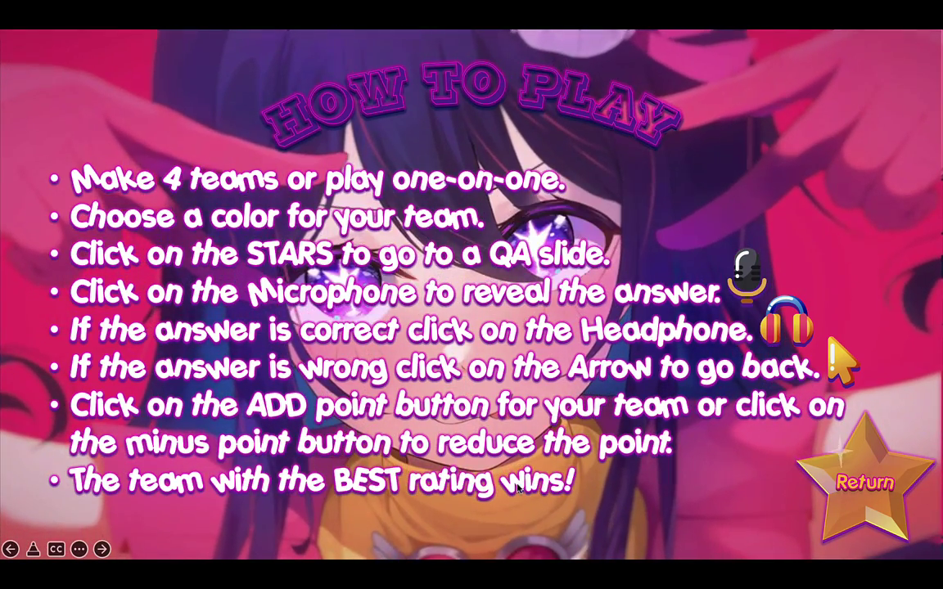
left_click(873, 481)
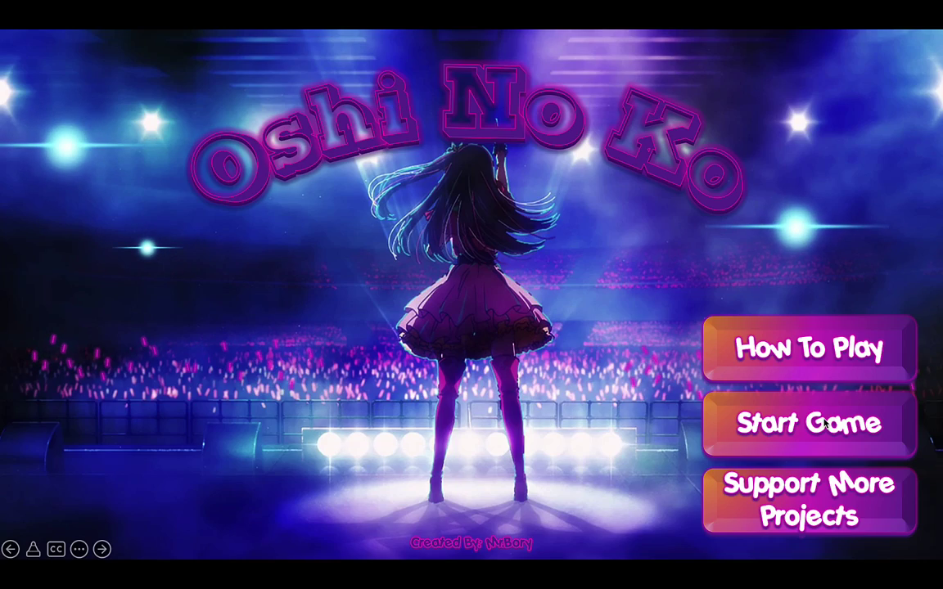
Start the game, give Team 1 one point and Team 2 two points.
left_click(828, 423)
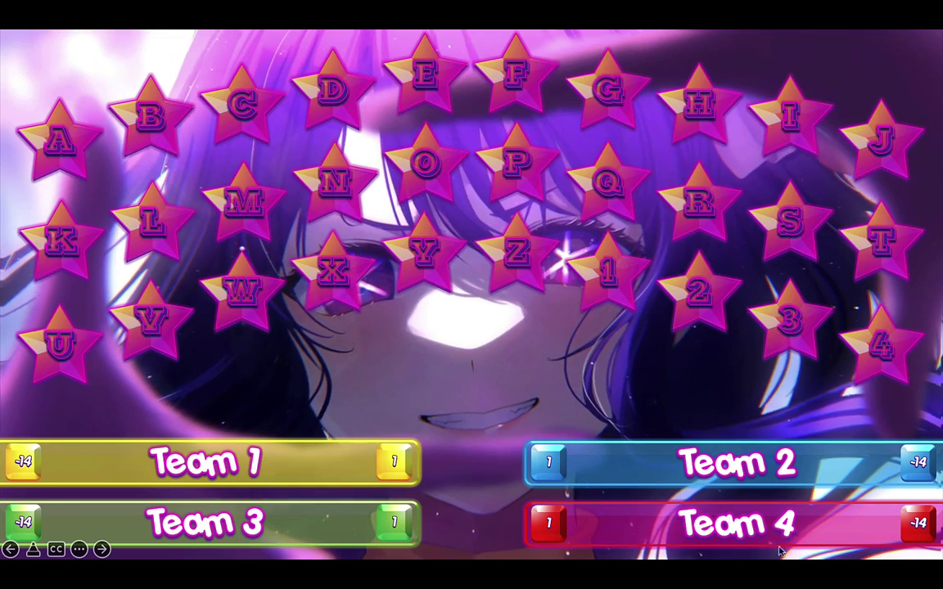
left_click(395, 464)
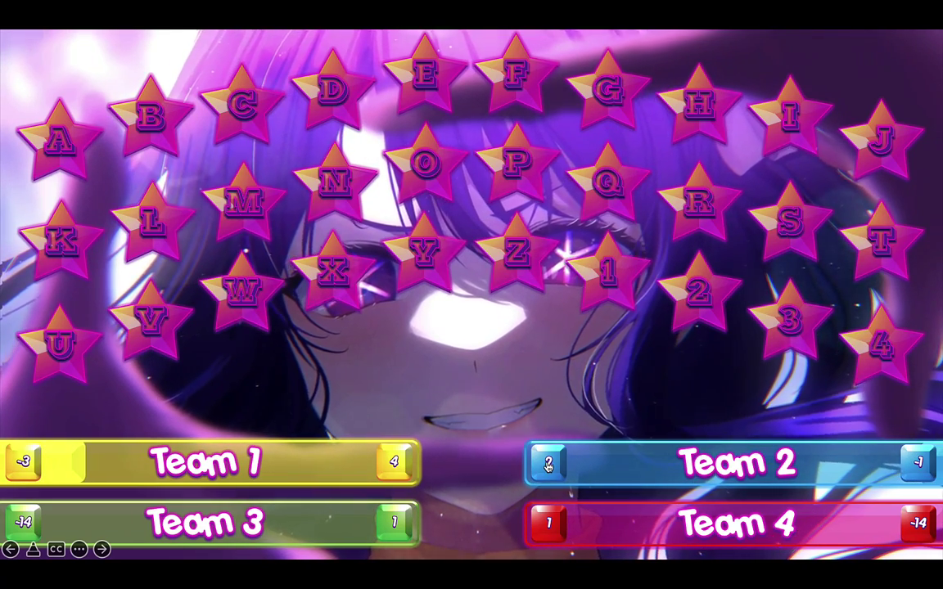
left_click(548, 464)
left_click(548, 464)
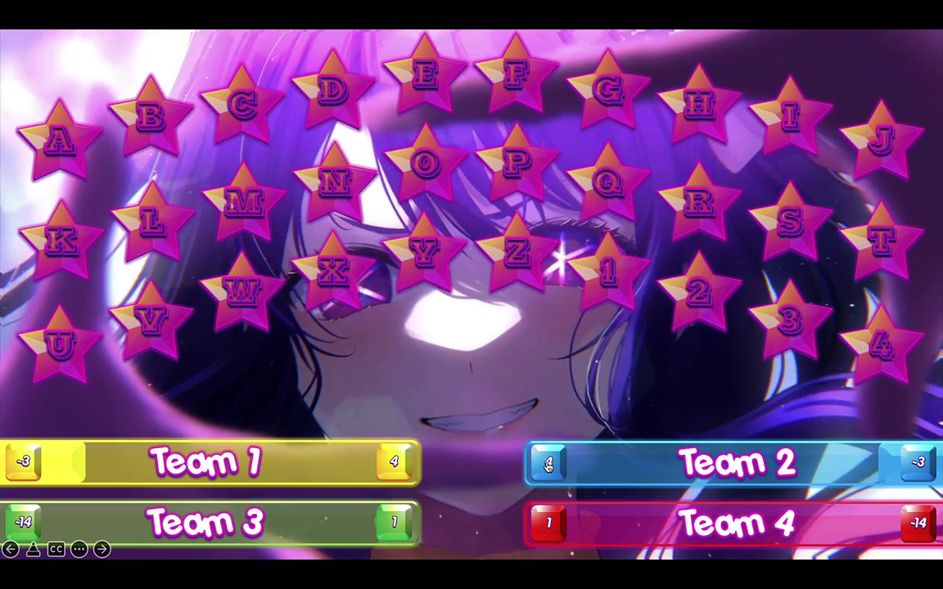
Lower Team 1's score back to 1 and open star 4's question slide.
left_click(23, 464)
left_click(23, 464)
left_click(22, 464)
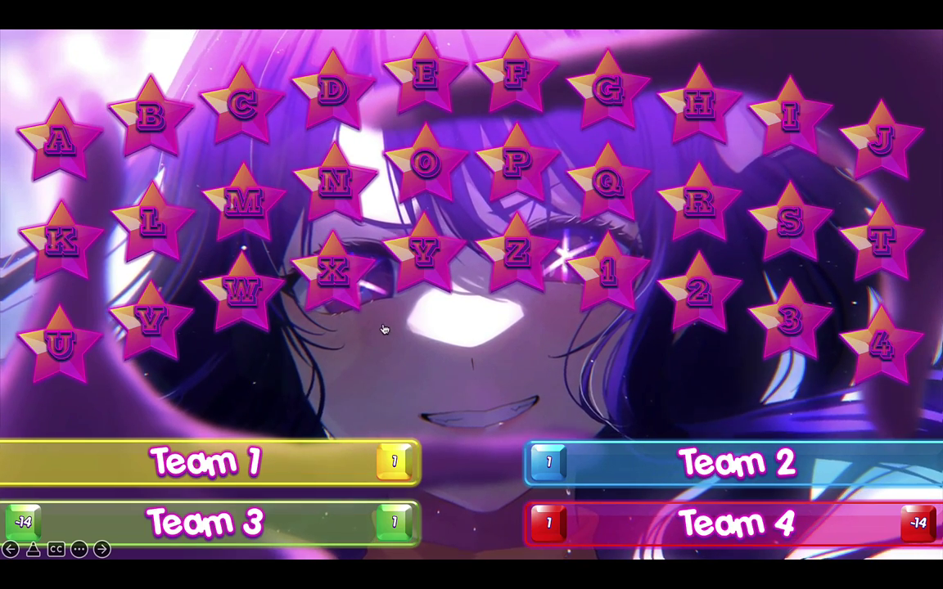
left_click(877, 348)
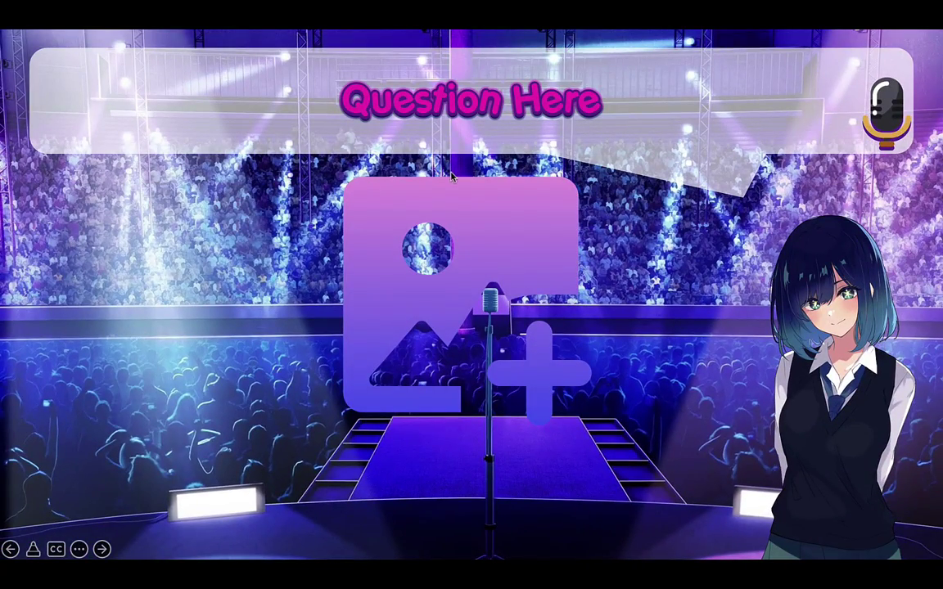
Reveal star 4's answer, mark it correct, pass the +2 reward, and return to the board.
left_click(889, 117)
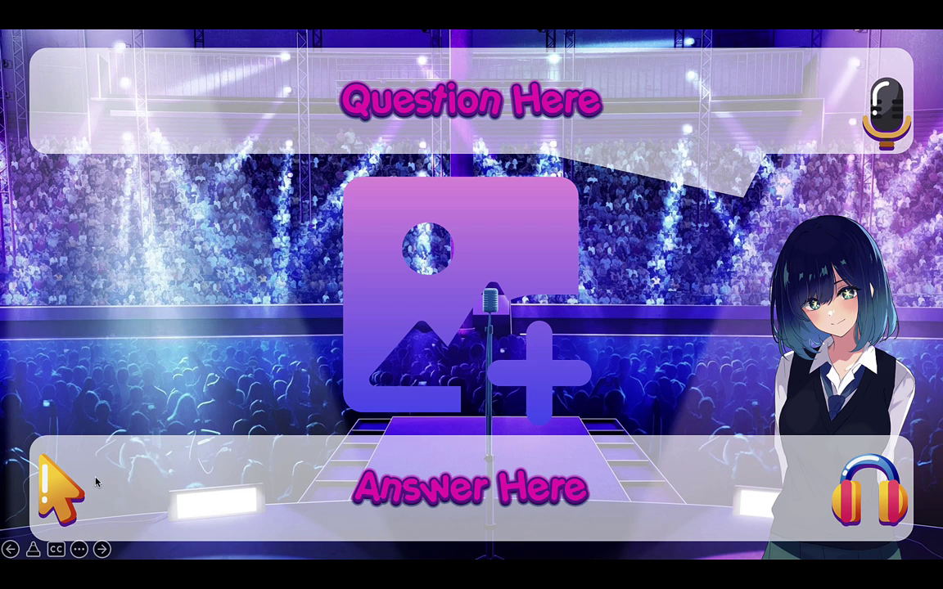
left_click(849, 507)
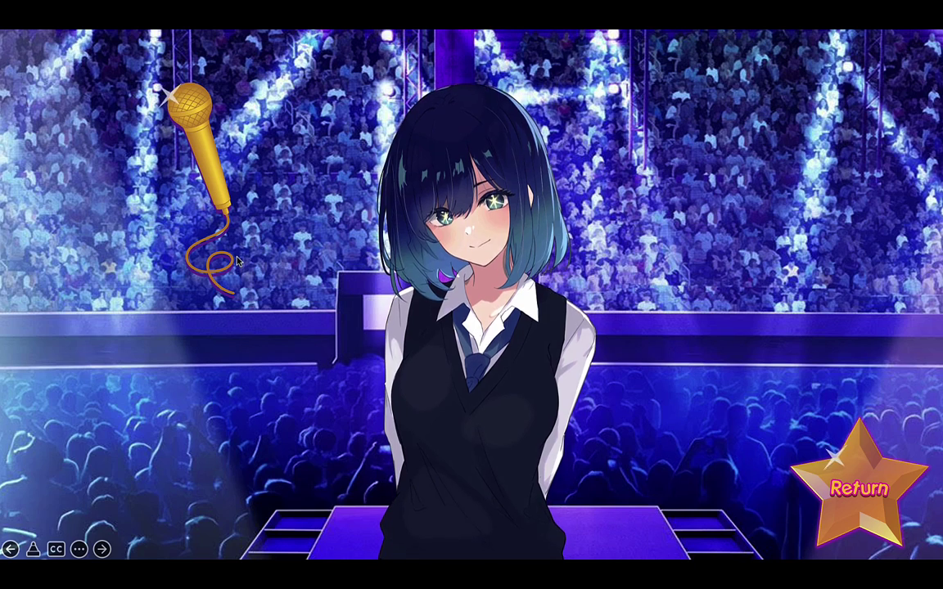
left_click(865, 466)
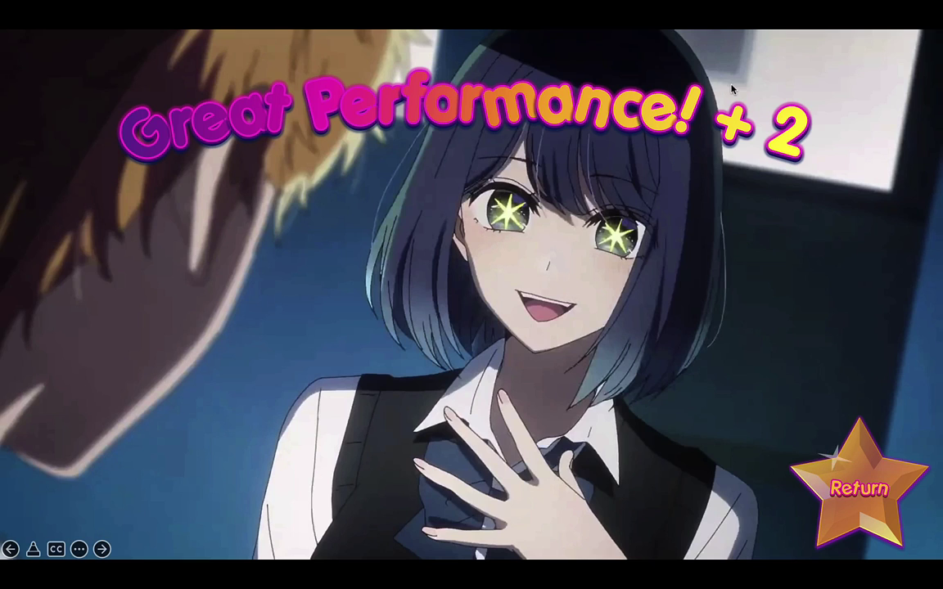
left_click(871, 479)
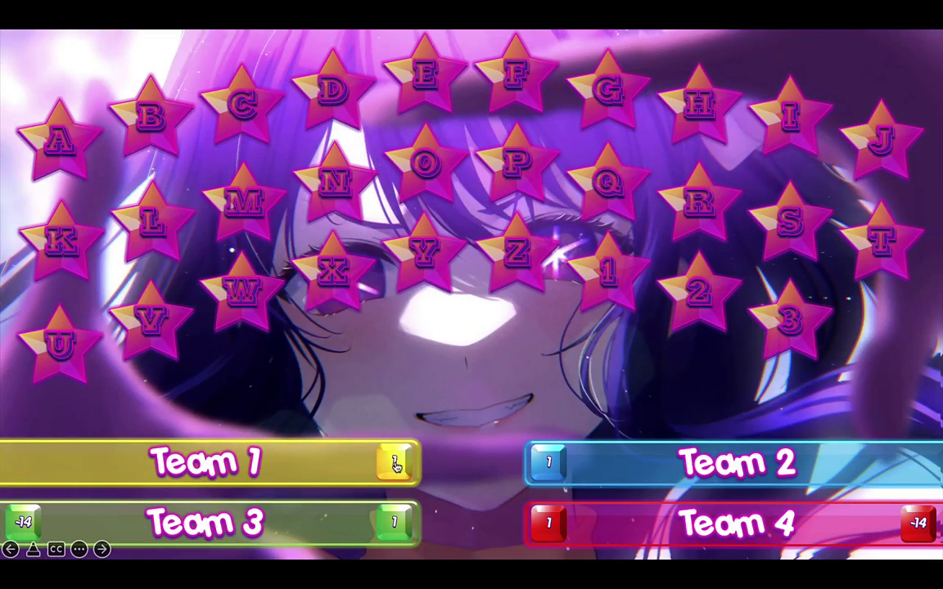
Raise Team 1's score to 4.
left_click(395, 463)
left_click(395, 463)
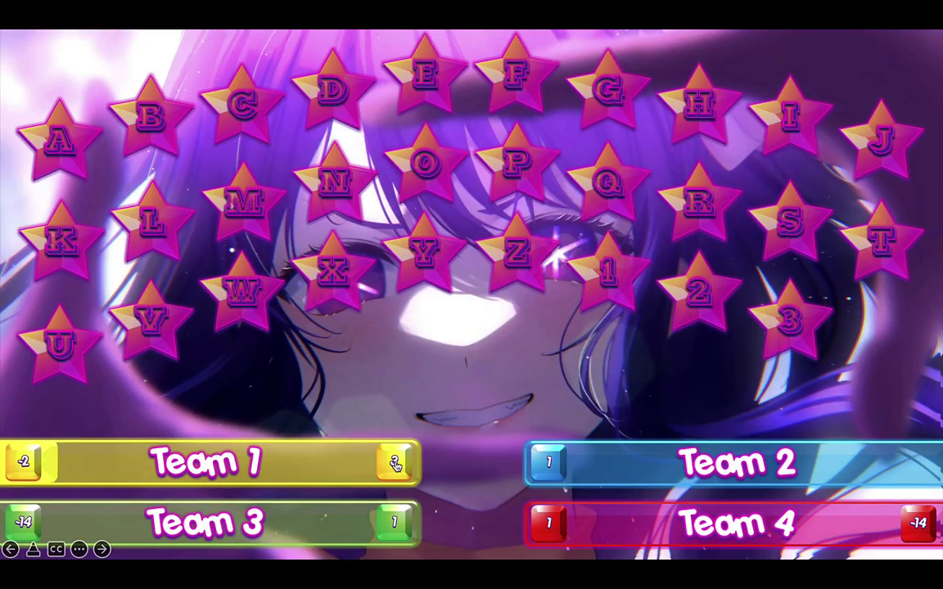
left_click(396, 463)
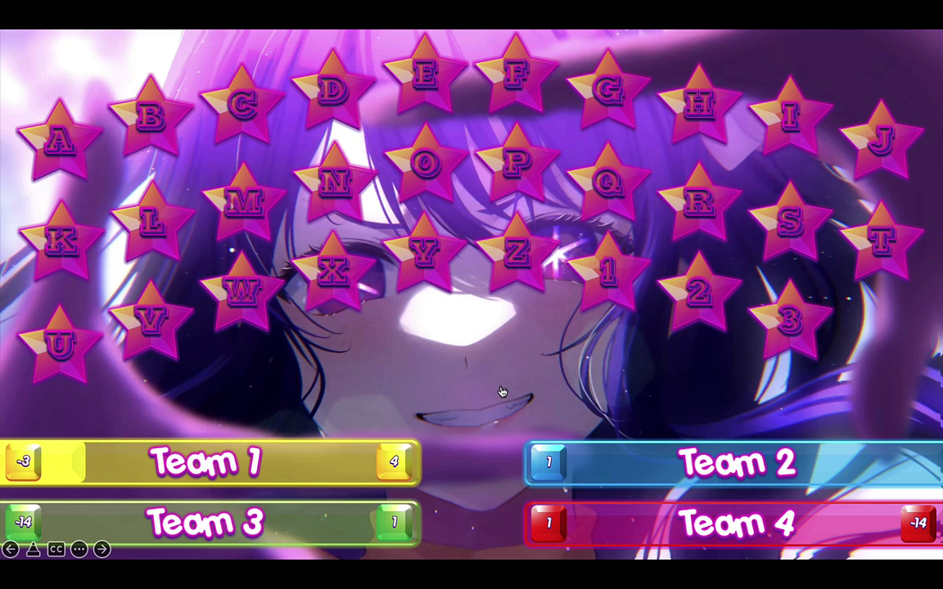
Open the Z question, reveal and accept its answer, and reach the rock-paper-scissors slide.
left_click(521, 261)
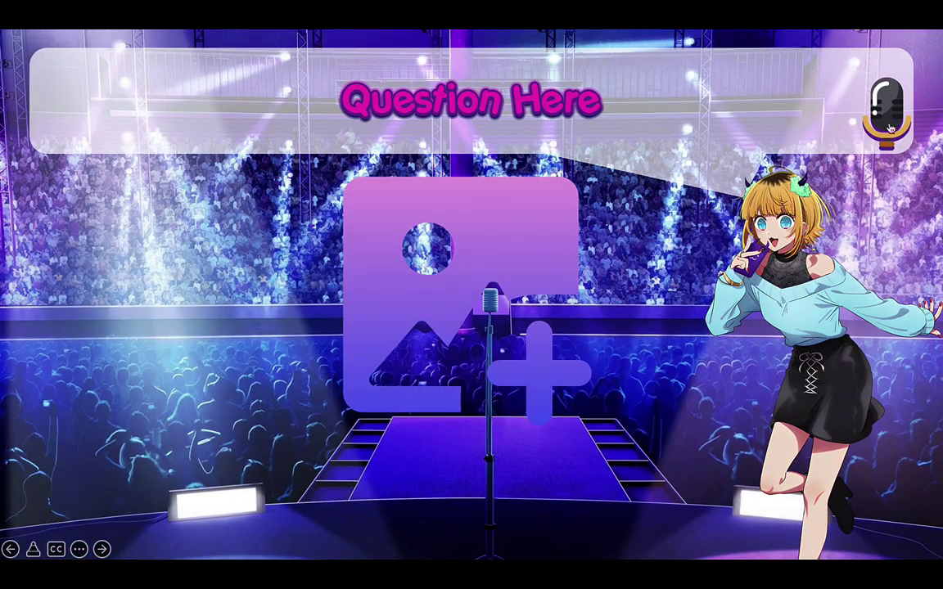
left_click(545, 335)
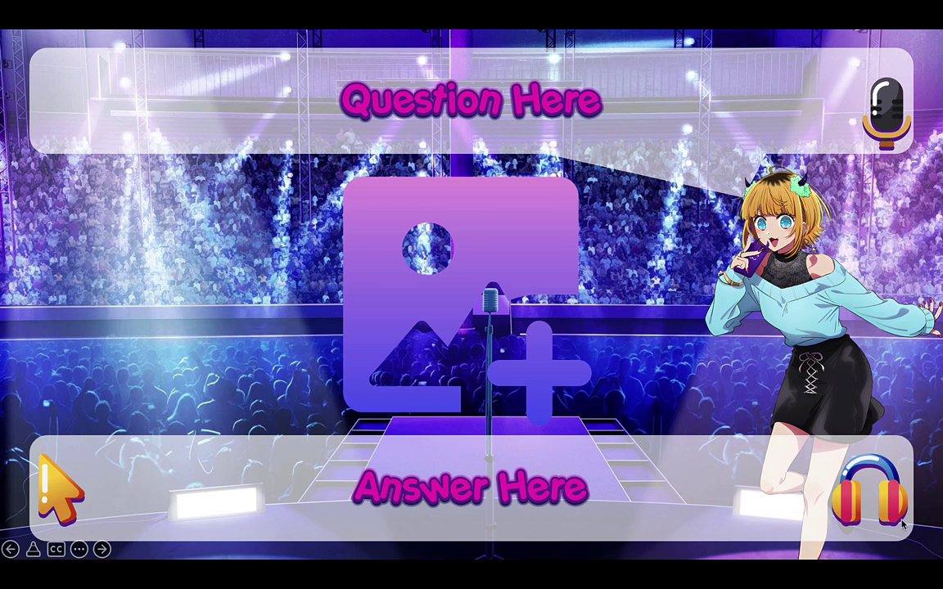
left_click(764, 436)
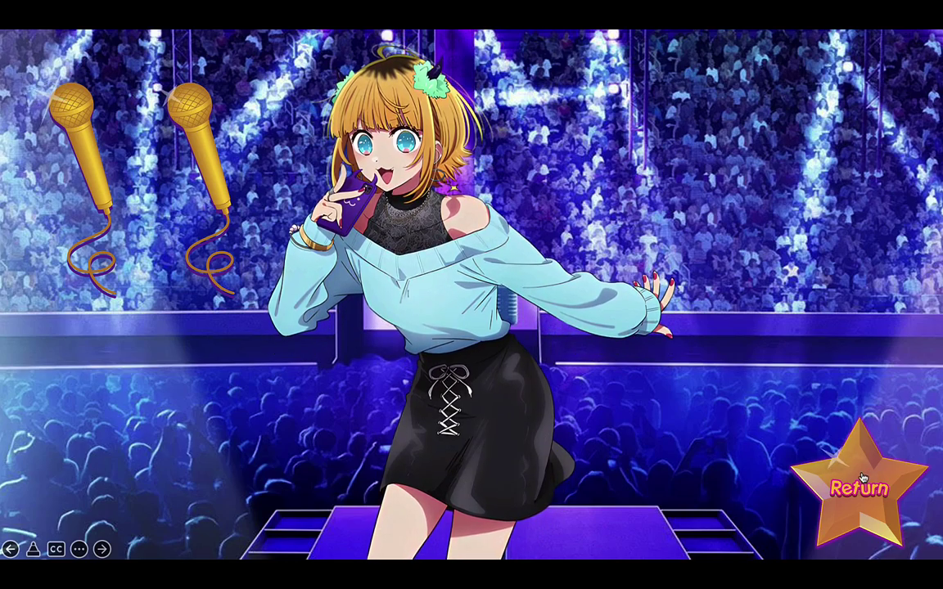
left_click(863, 476)
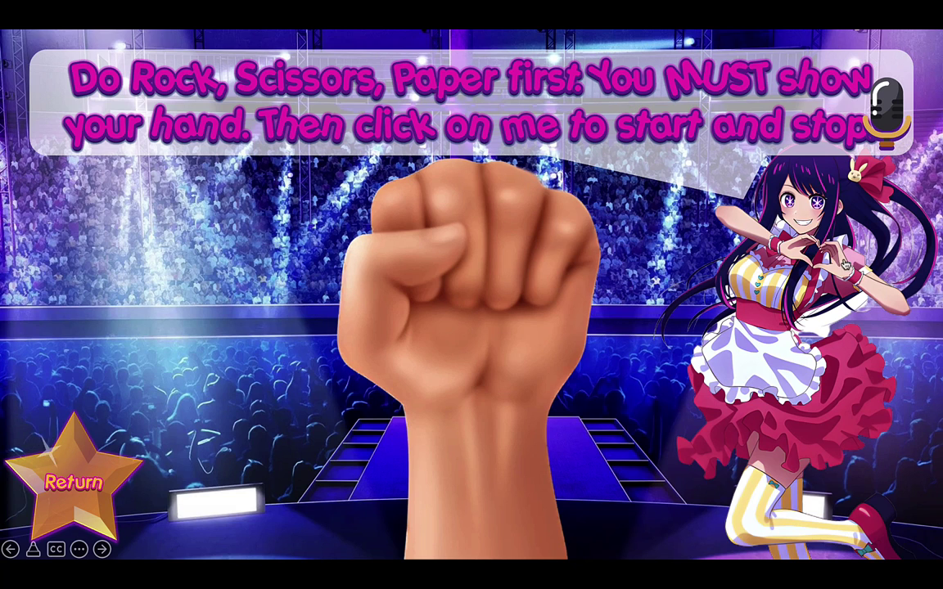
Show the rock-paper-scissors winner and loser points, then return to the letter board.
left_click(884, 109)
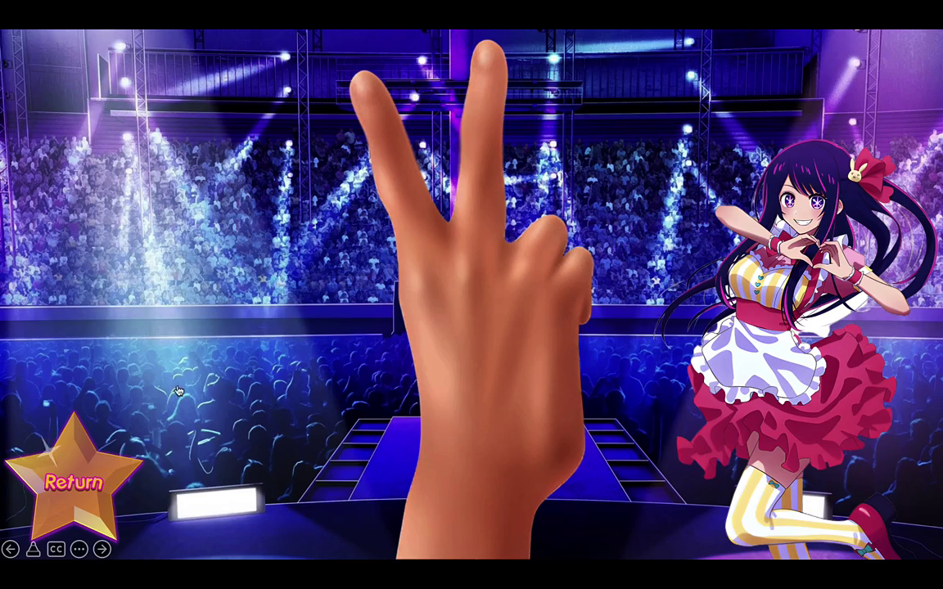
left_click(100, 463)
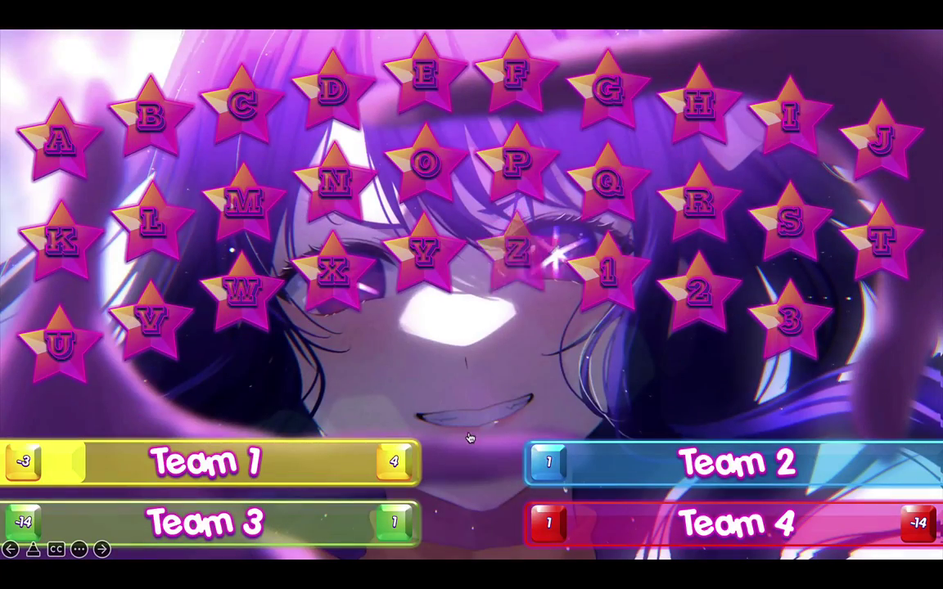
Raise Team 2's score to 5.
left_click(549, 464)
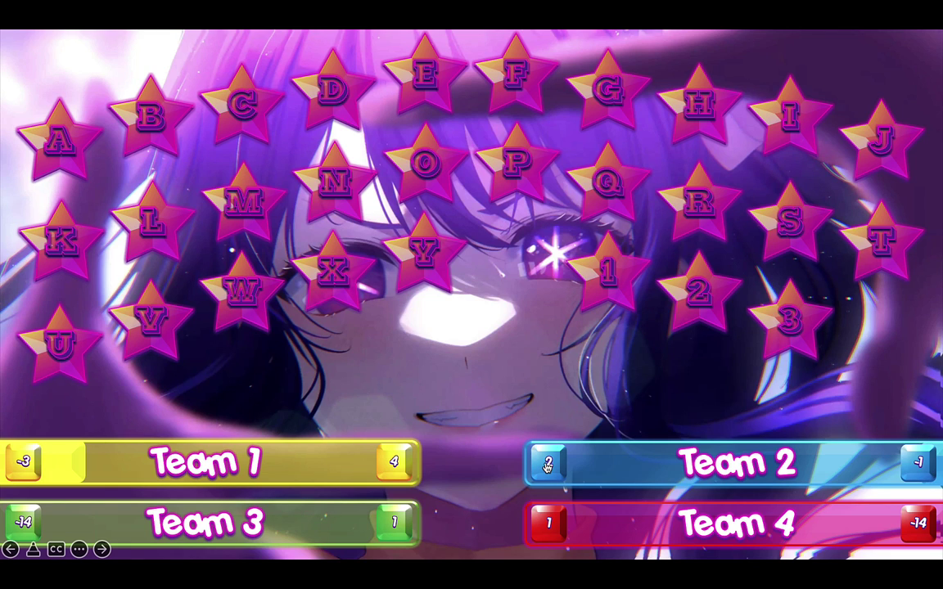
left_click(548, 464)
left_click(549, 464)
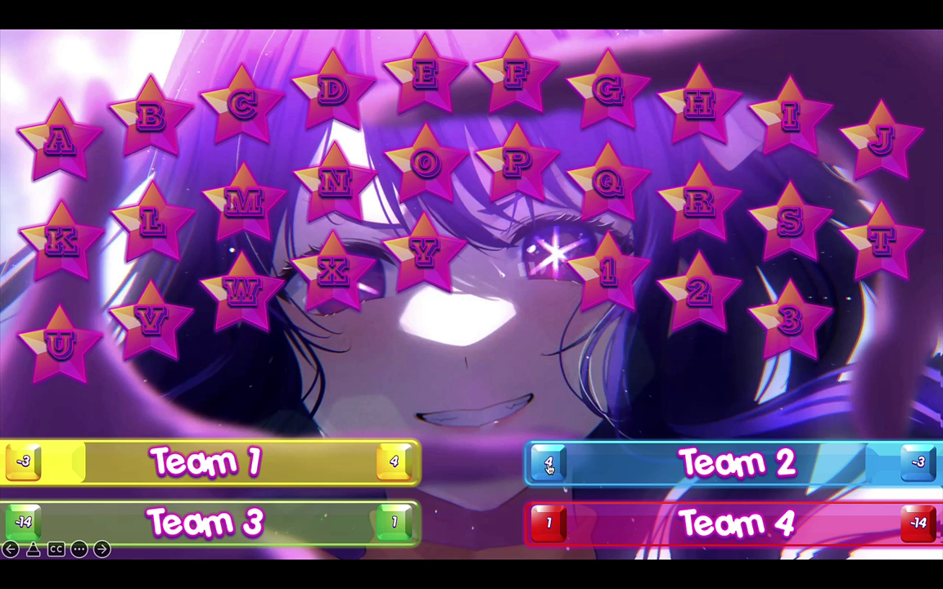
left_click(549, 464)
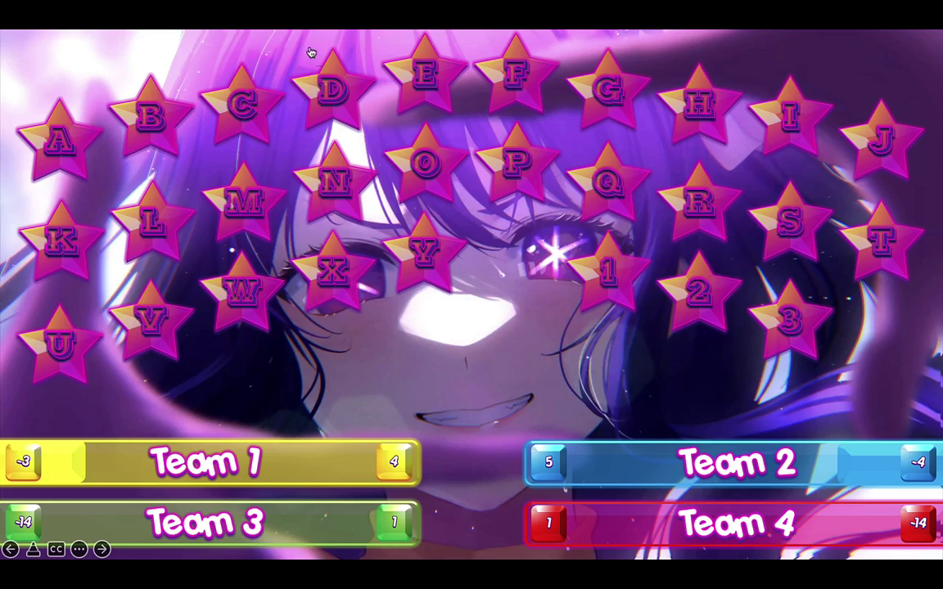
Open the D question, reveal and accept its answer, and move on to the spin-wheel slide.
left_click(332, 95)
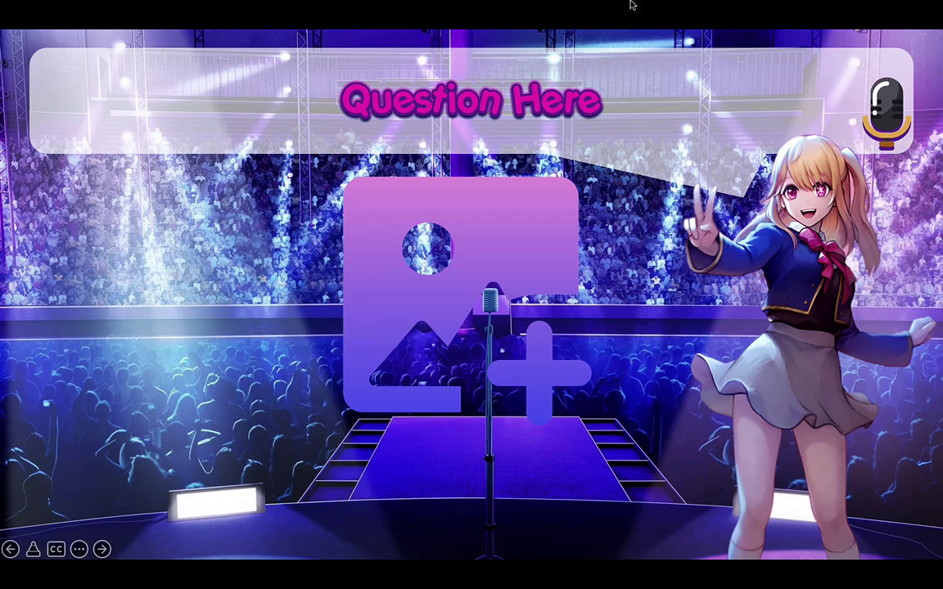
left_click(875, 120)
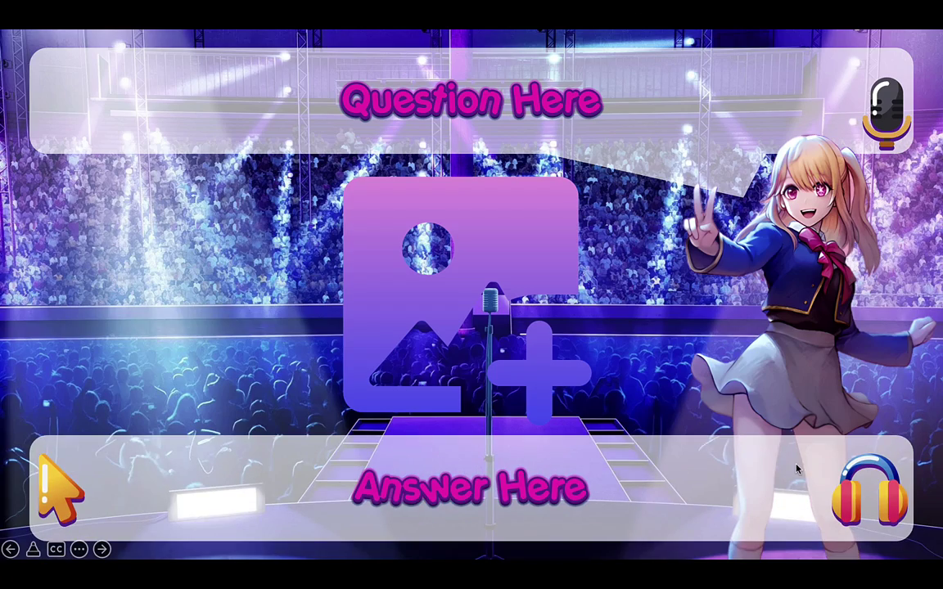
left_click(848, 503)
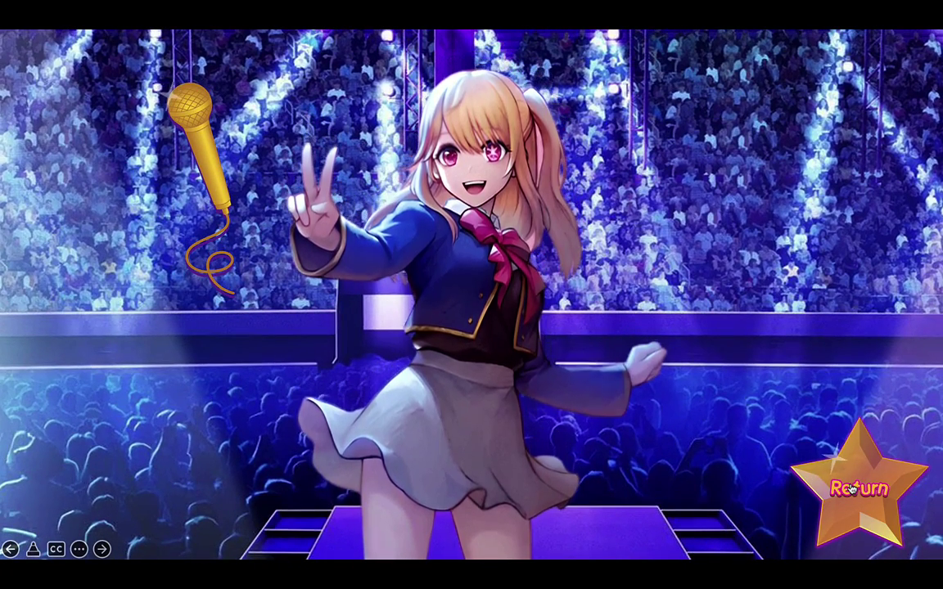
left_click(852, 487)
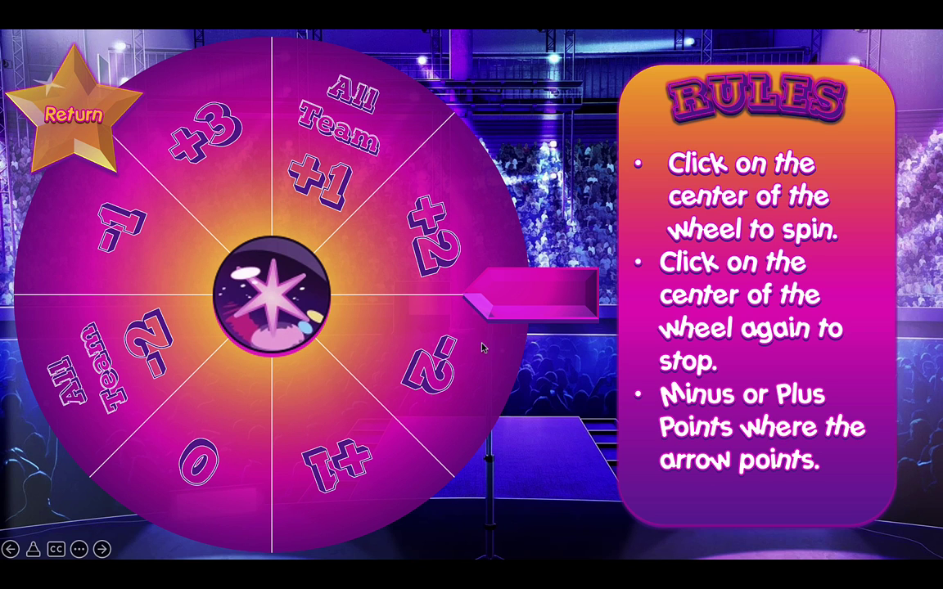
Spin and stop the point wheel twice to land on a points value.
left_click(274, 282)
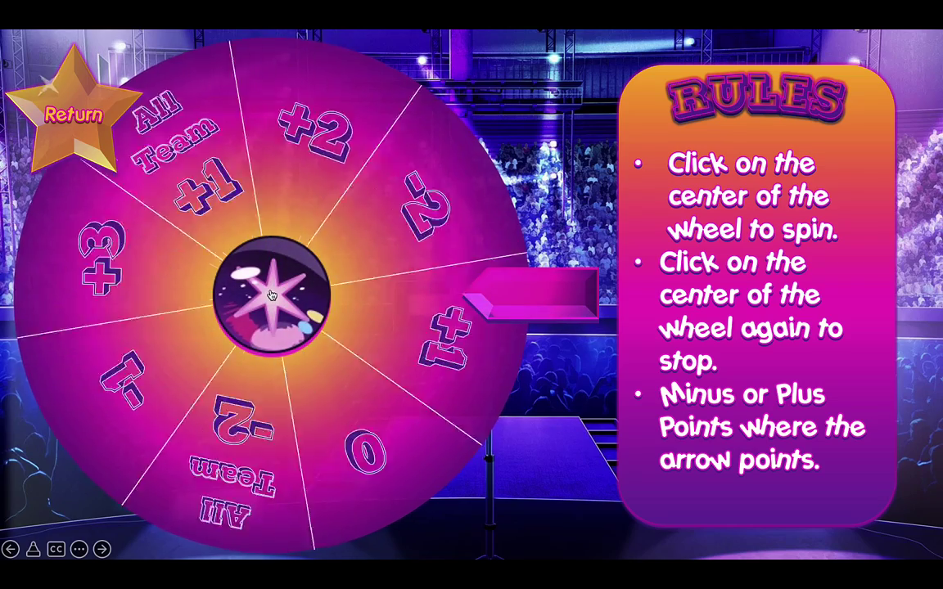
left_click(276, 300)
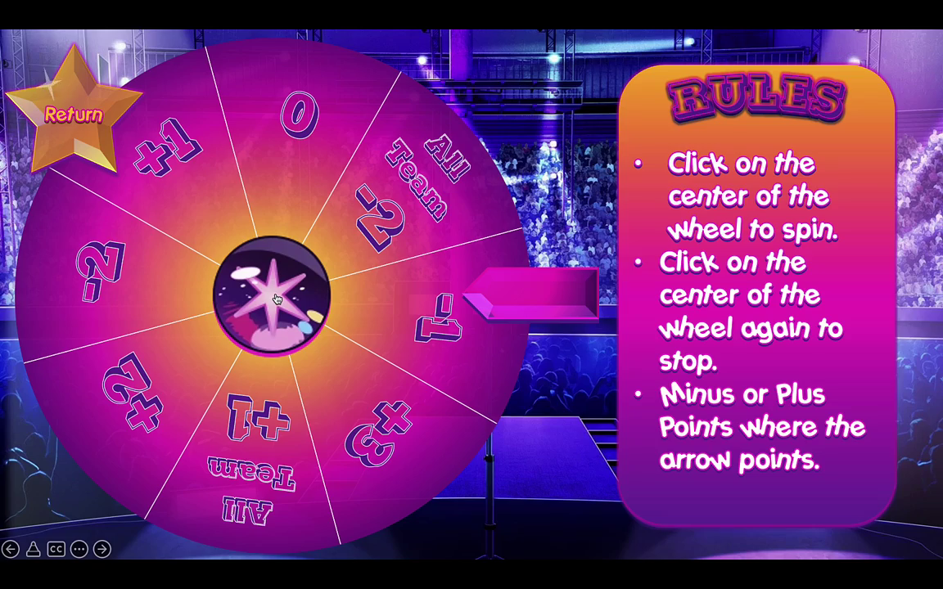
left_click(256, 307)
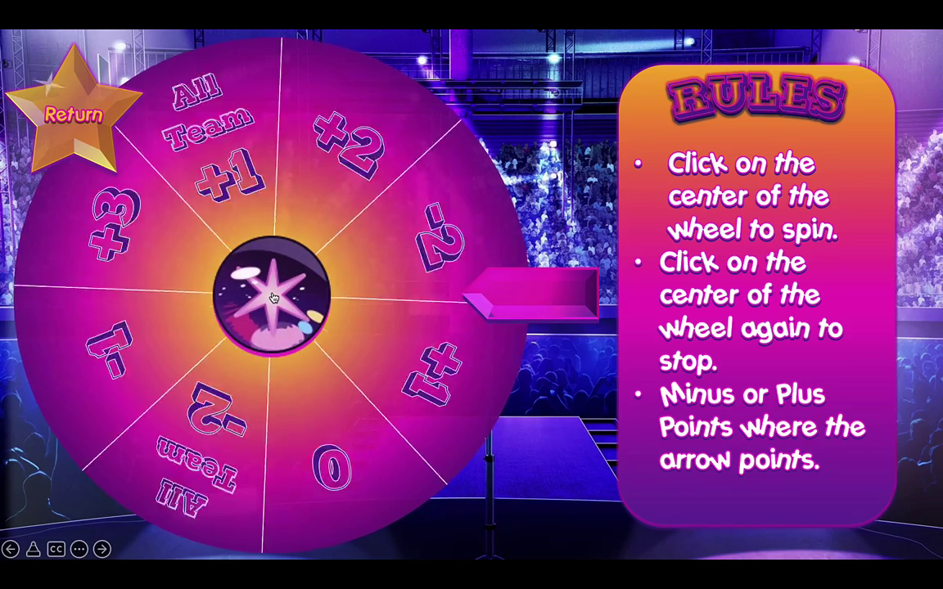
left_click(273, 299)
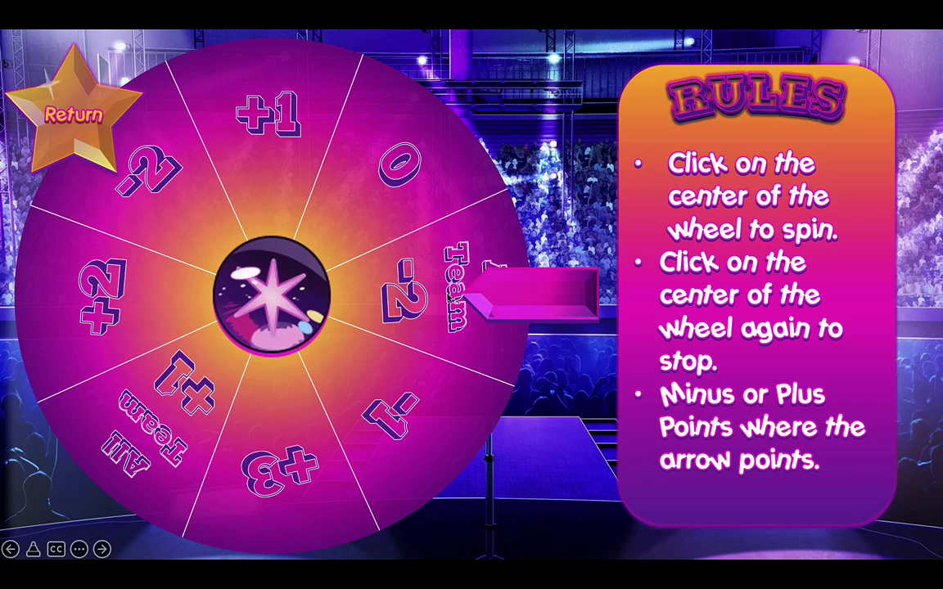
Return to the letter board and adjust scores so Team 1 shows 2 and Team 2 shows 3.
left_click(71, 133)
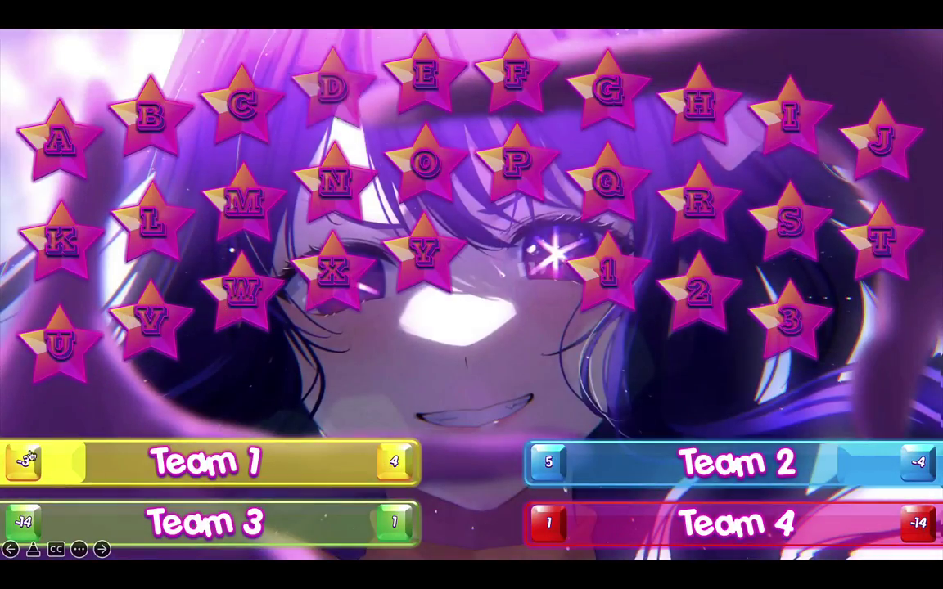
left_click(23, 460)
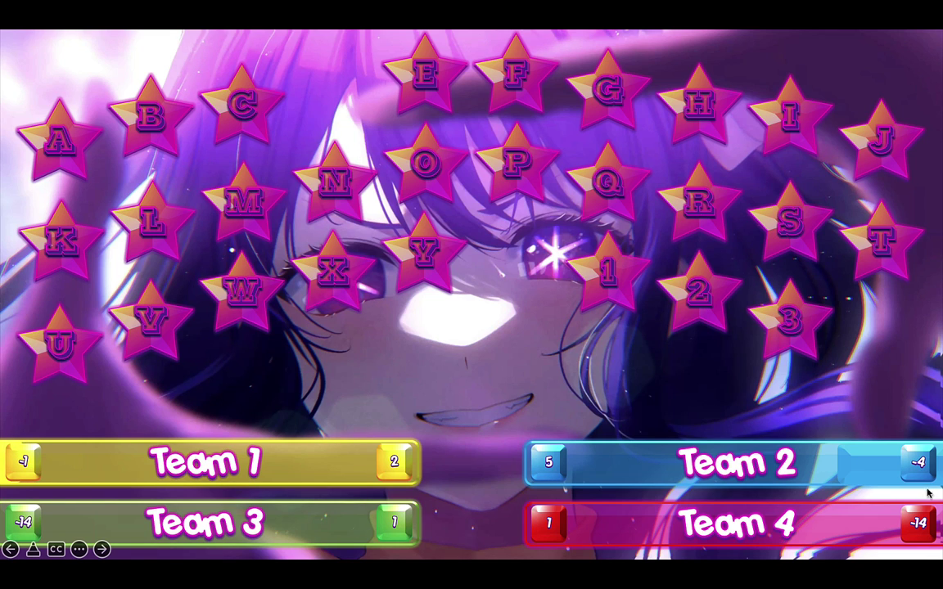
left_click(919, 463)
left_click(919, 464)
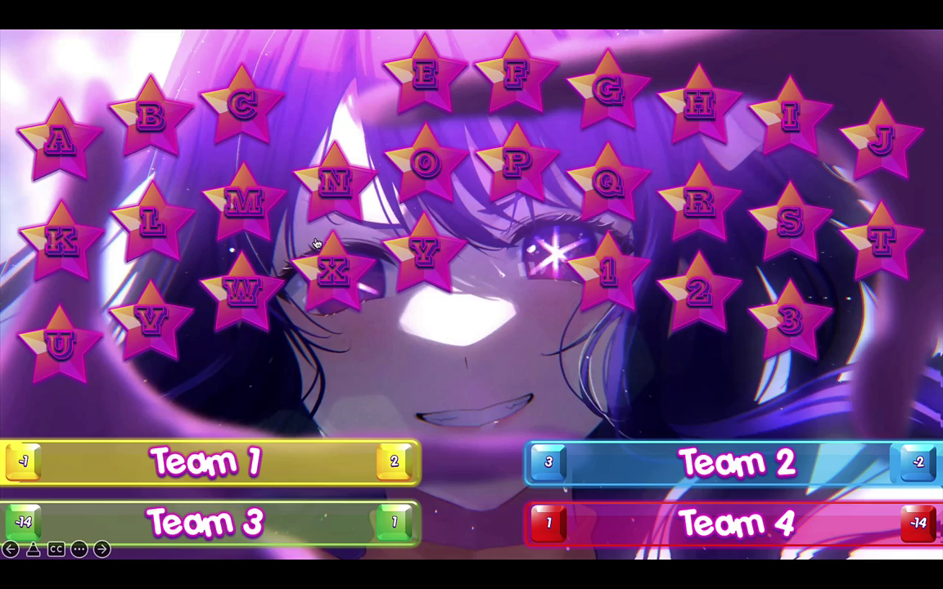
Play star L's question, answer, character reveal and performance video, then return to the board.
left_click(154, 228)
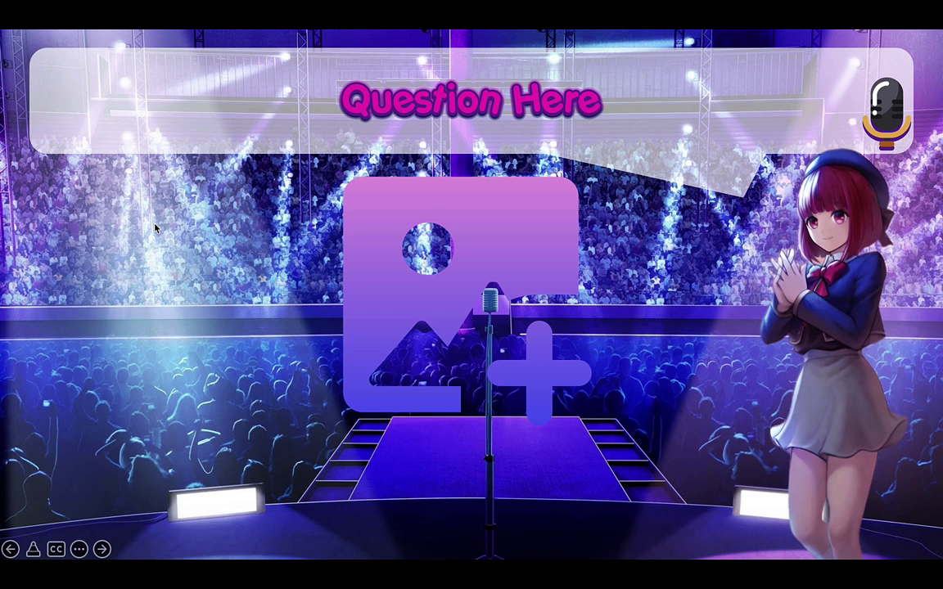
left_click(888, 126)
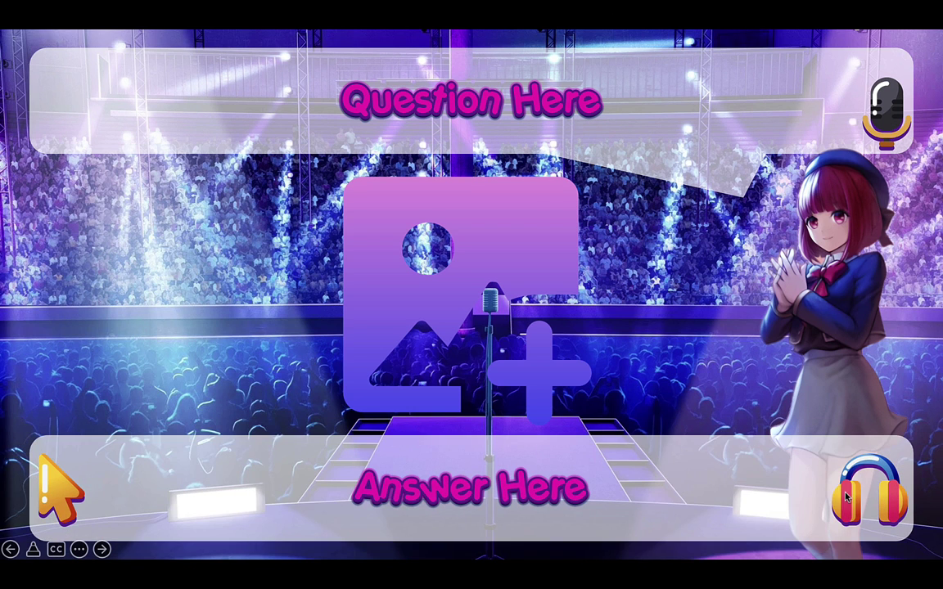
left_click(847, 495)
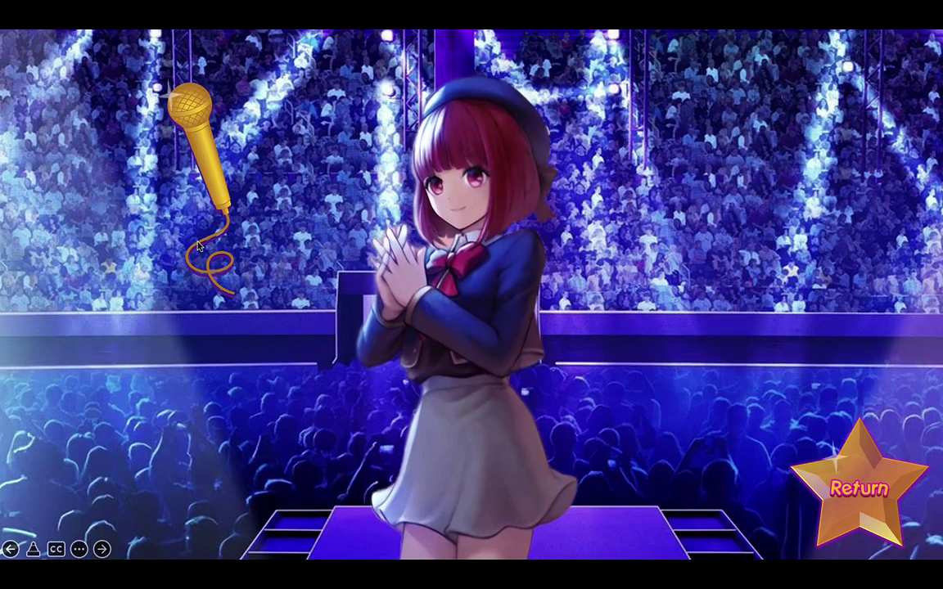
left_click(873, 491)
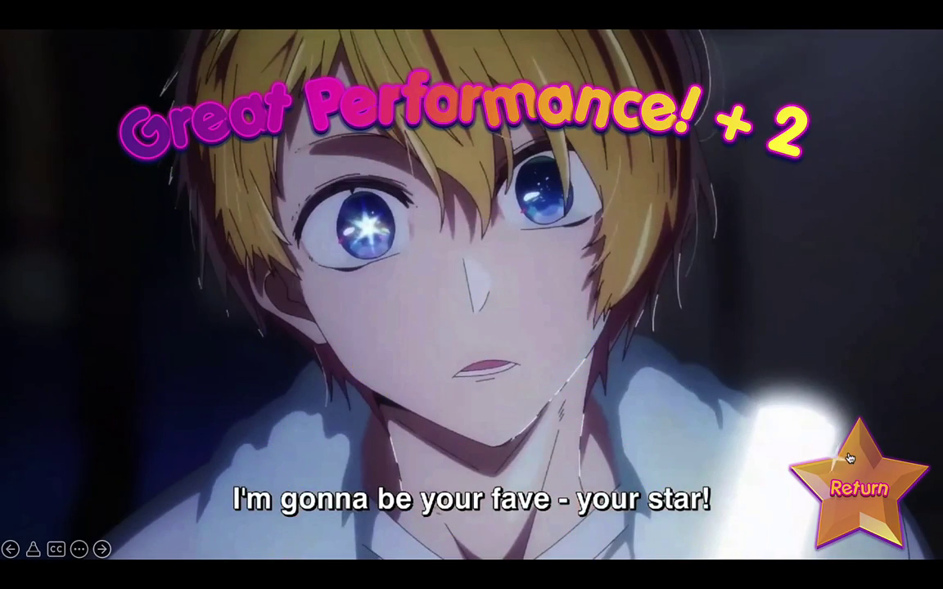
left_click(857, 483)
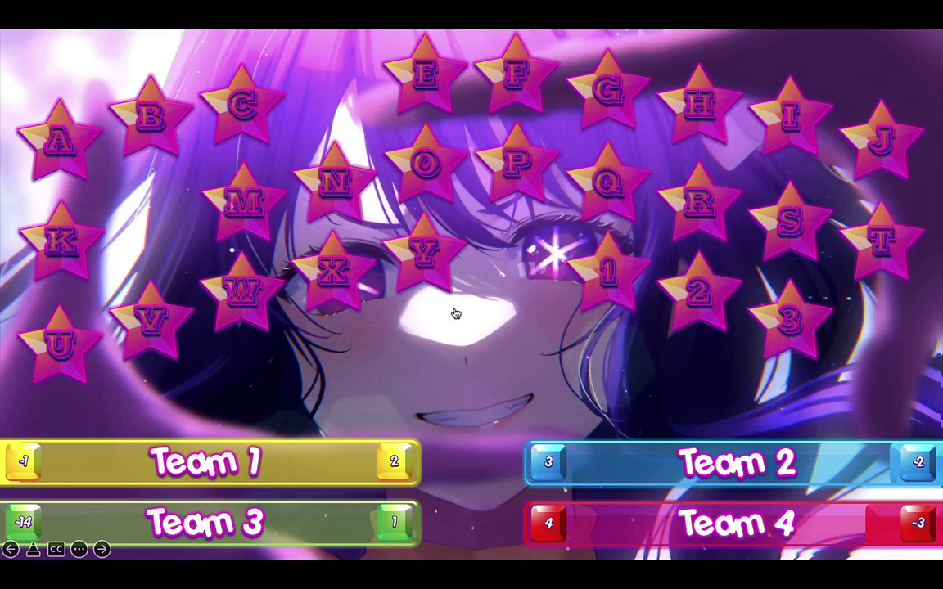
Play star O through its character slide, pick LEFT, watch the scene, and return.
left_click(423, 164)
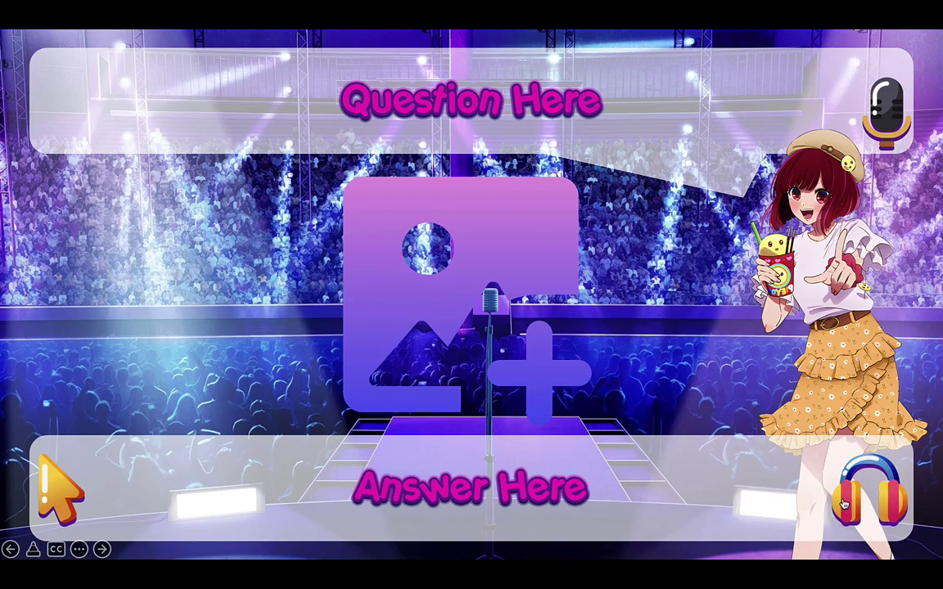
left_click(845, 502)
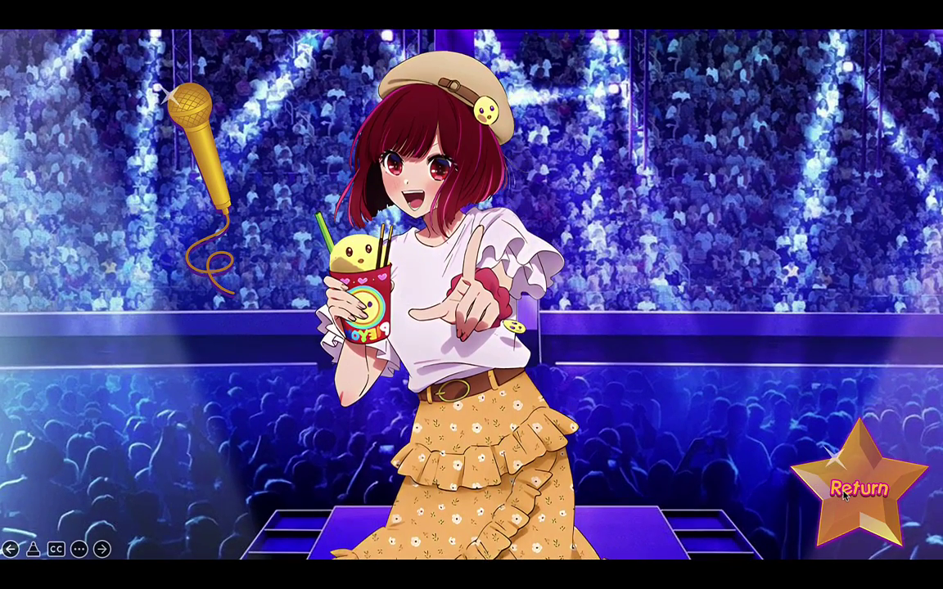
left_click(844, 494)
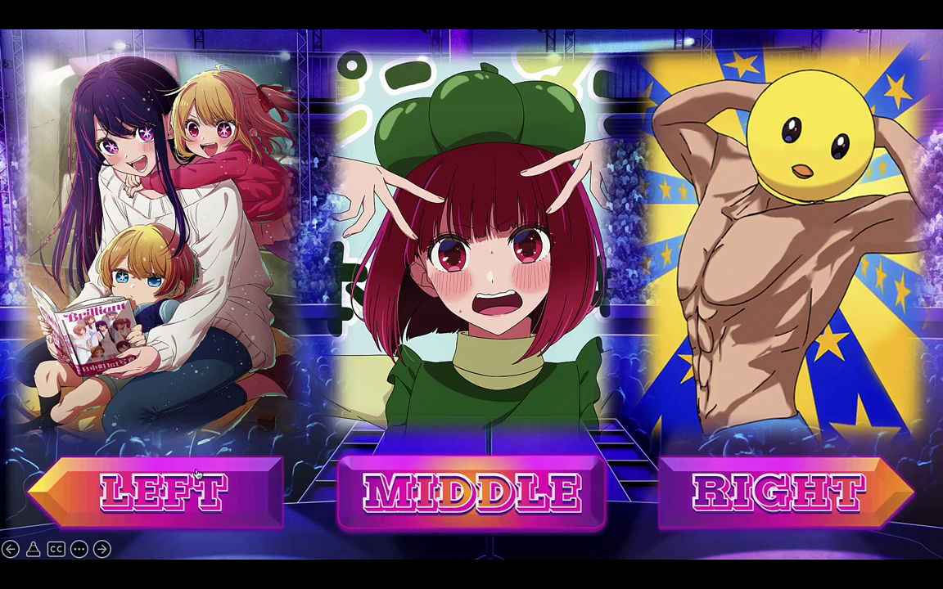
left_click(162, 496)
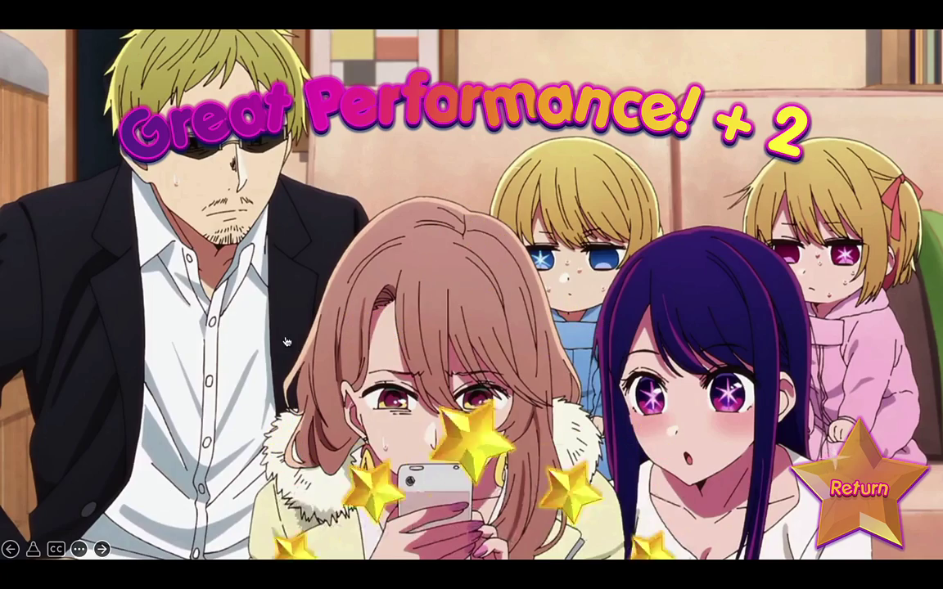
left_click(857, 485)
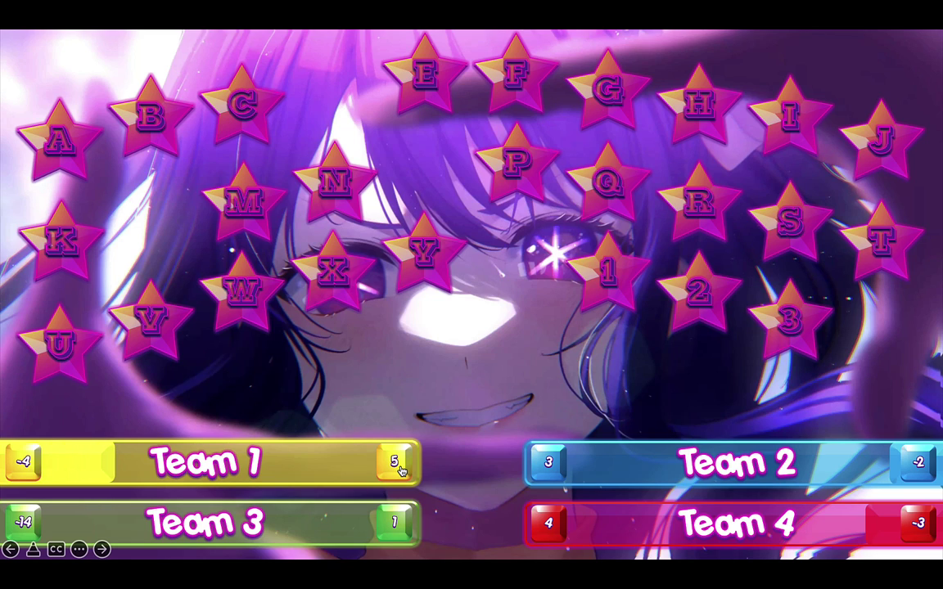
Play star E through its +2 character slide and return to the letter board.
left_click(426, 76)
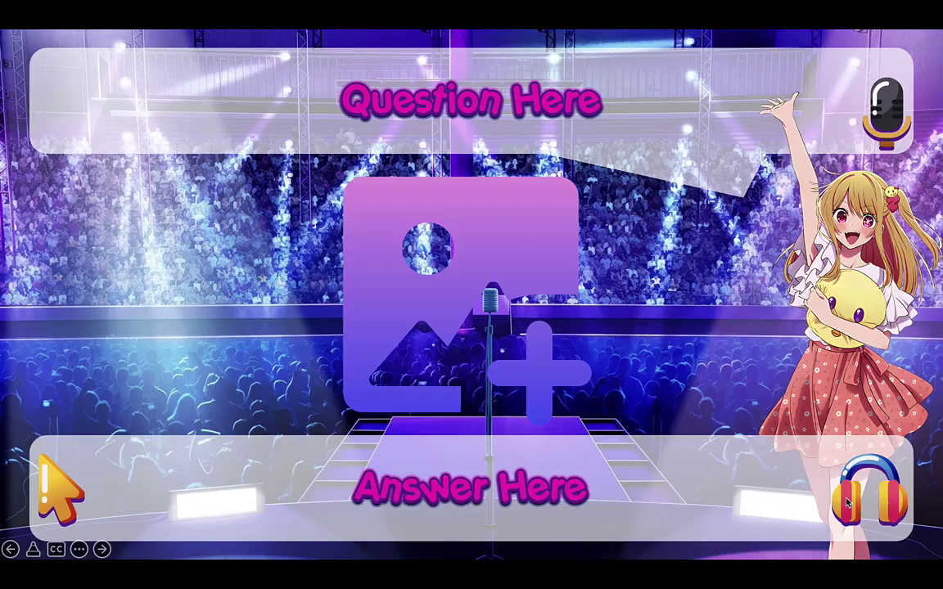
left_click(848, 503)
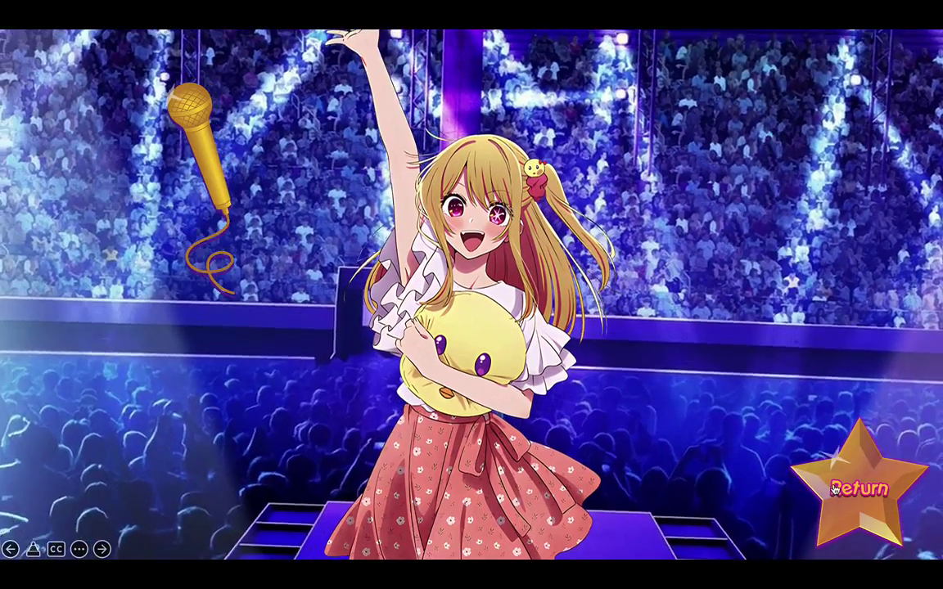
left_click(858, 489)
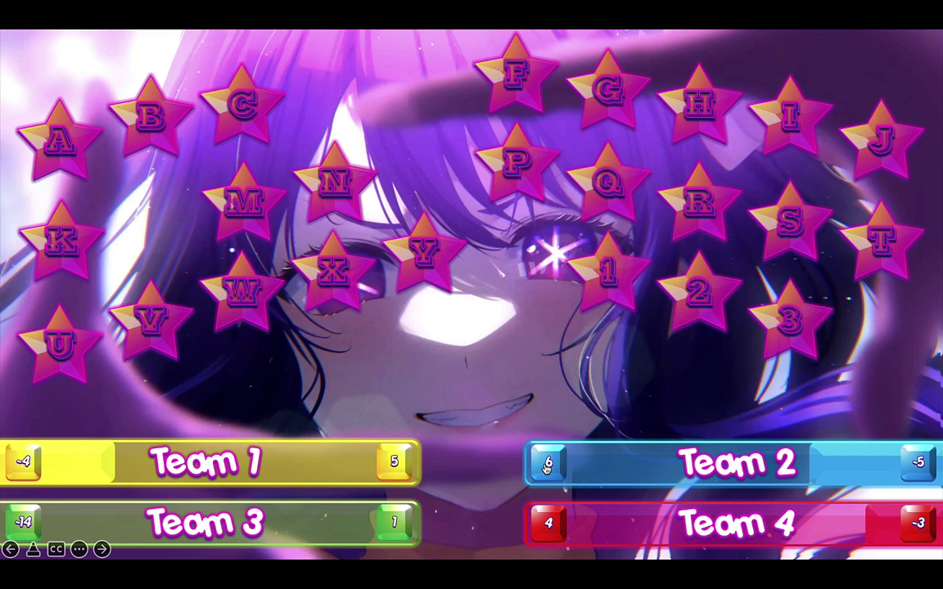
Play star X's question, answer and rock-paper-scissors hand scene, then return to the letter board.
left_click(334, 276)
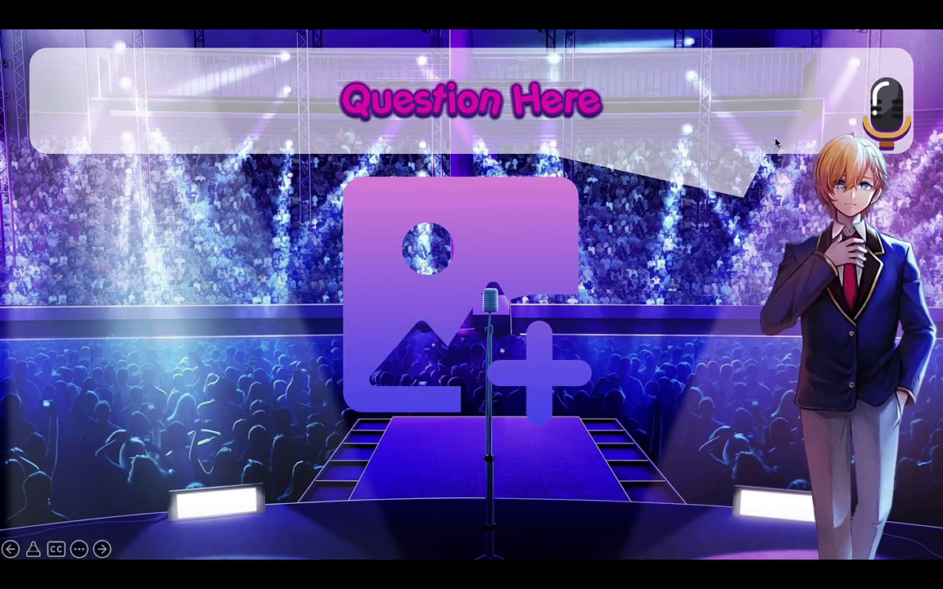
left_click(855, 503)
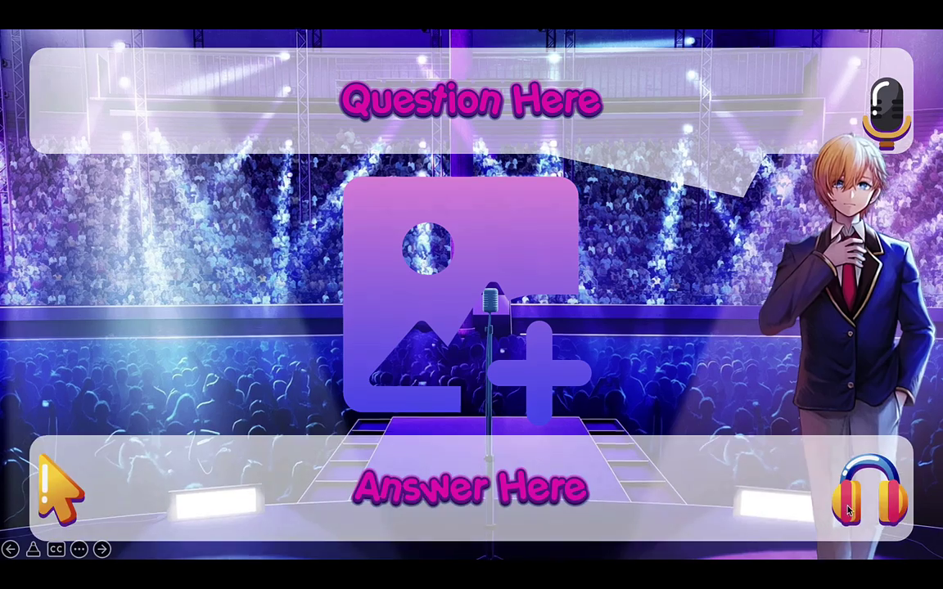
left_click(847, 509)
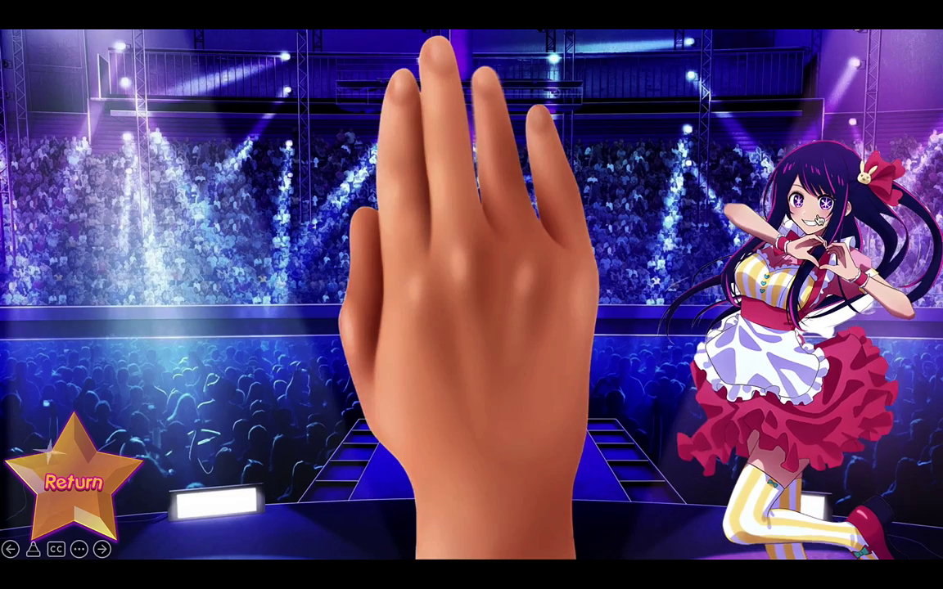
left_click(56, 477)
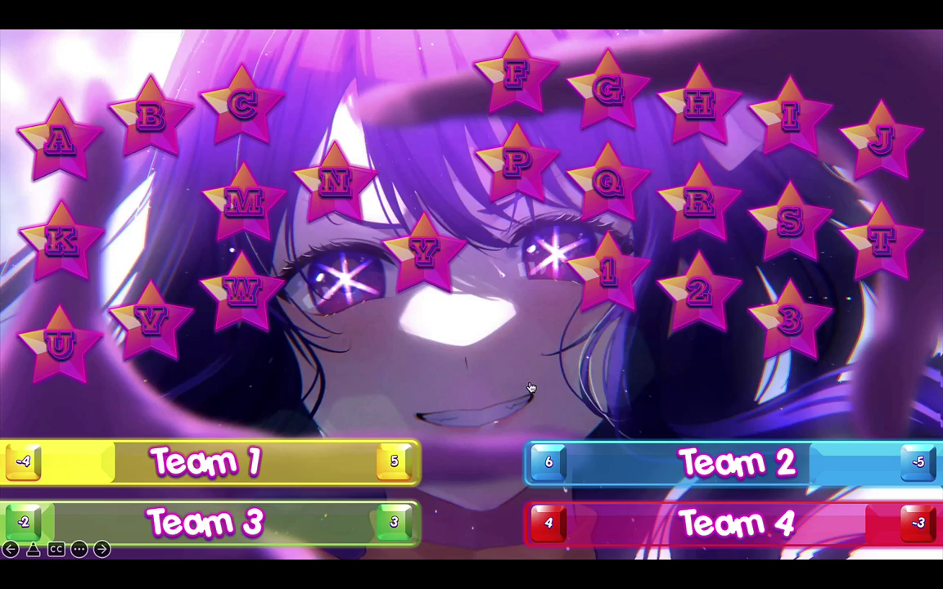
Play star T's question, reveal its answer and +3 eyes-choice bonus slide, then return to the board.
left_click(881, 252)
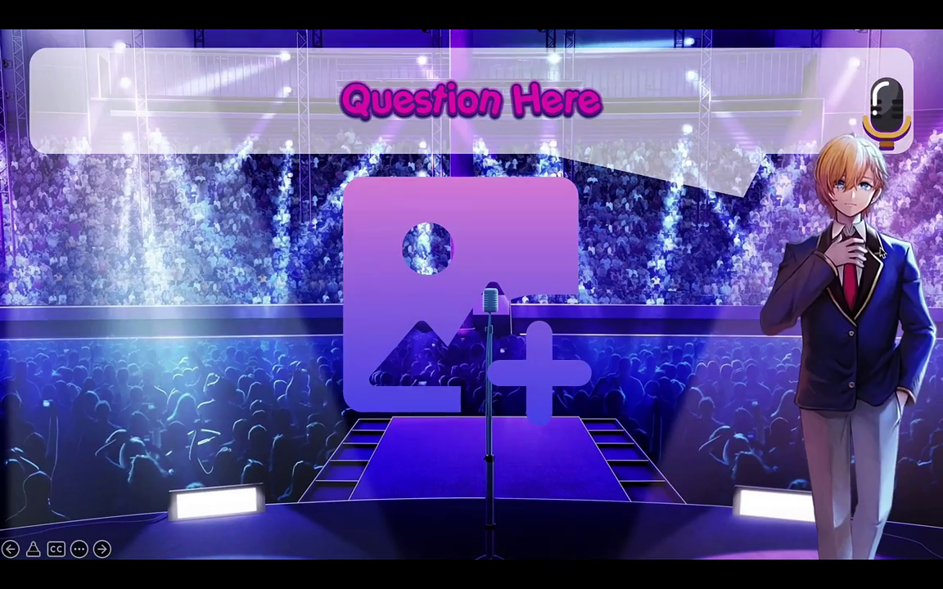
left_click(889, 118)
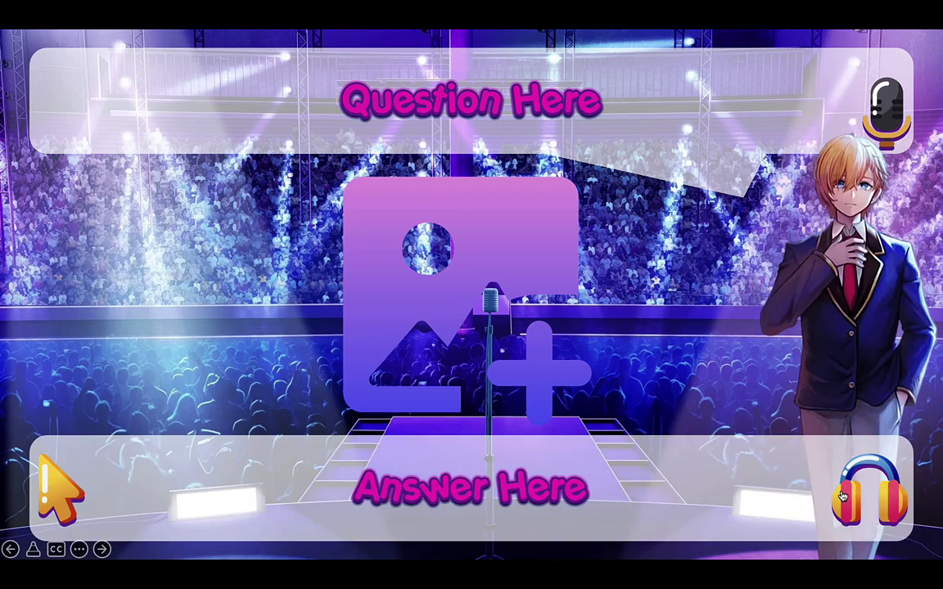
left_click(844, 496)
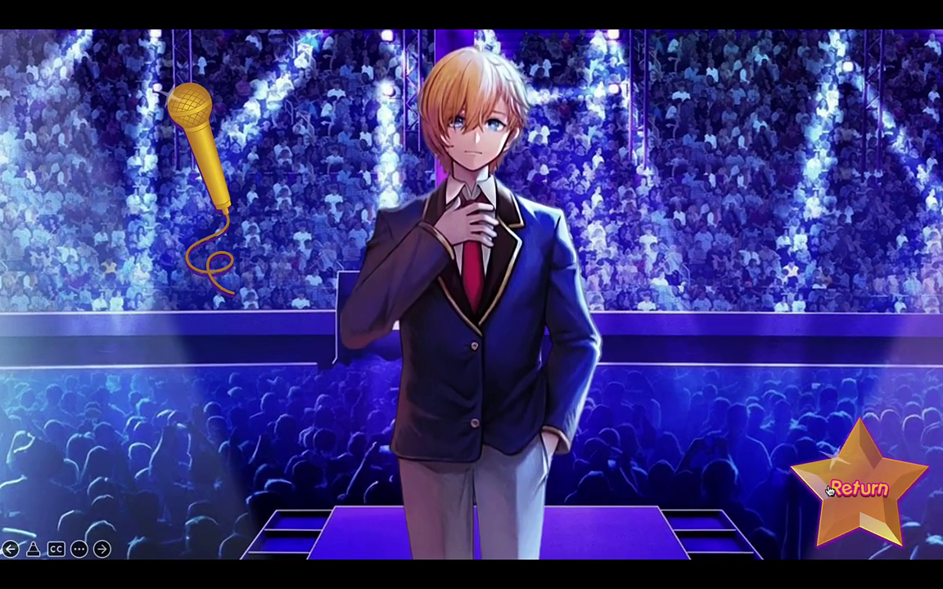
left_click(828, 489)
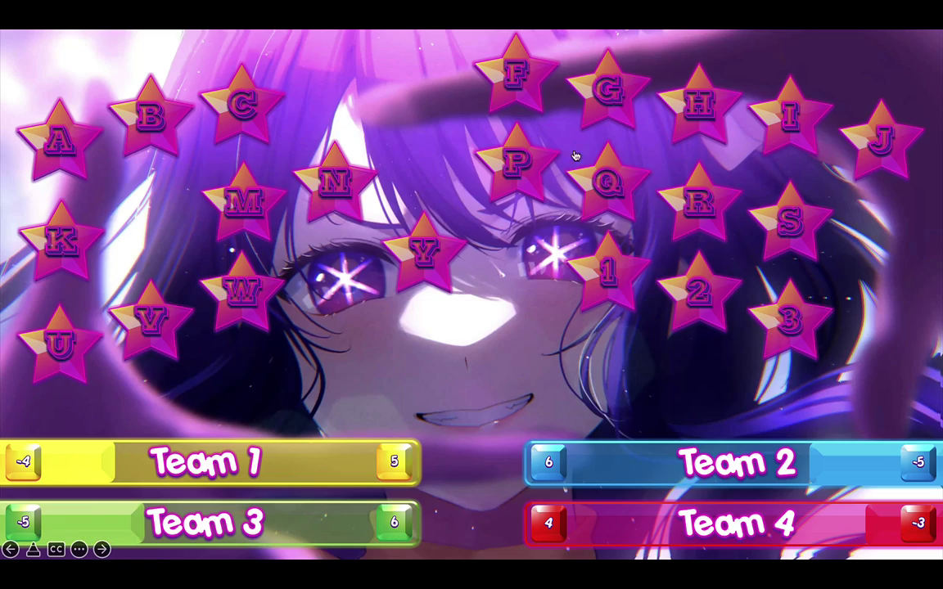
Play star G's question, reveal its answer, pick MIDDLE for Steal 3 Points, and return.
left_click(607, 95)
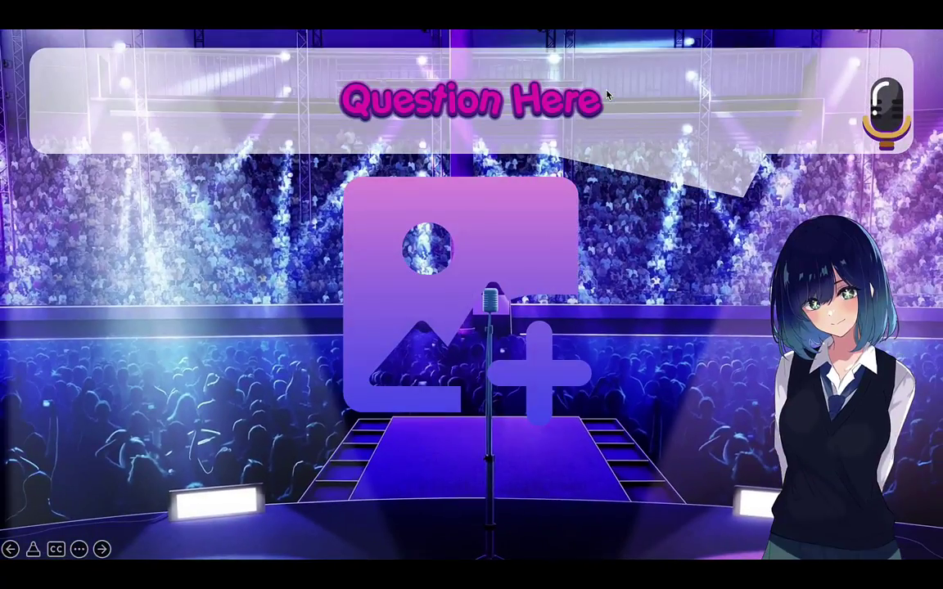
left_click(894, 120)
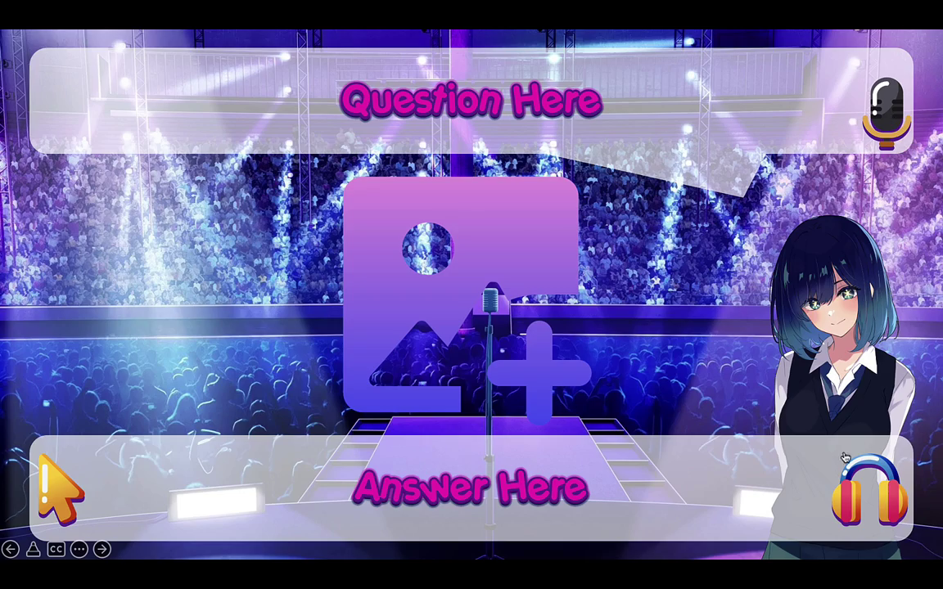
left_click(839, 488)
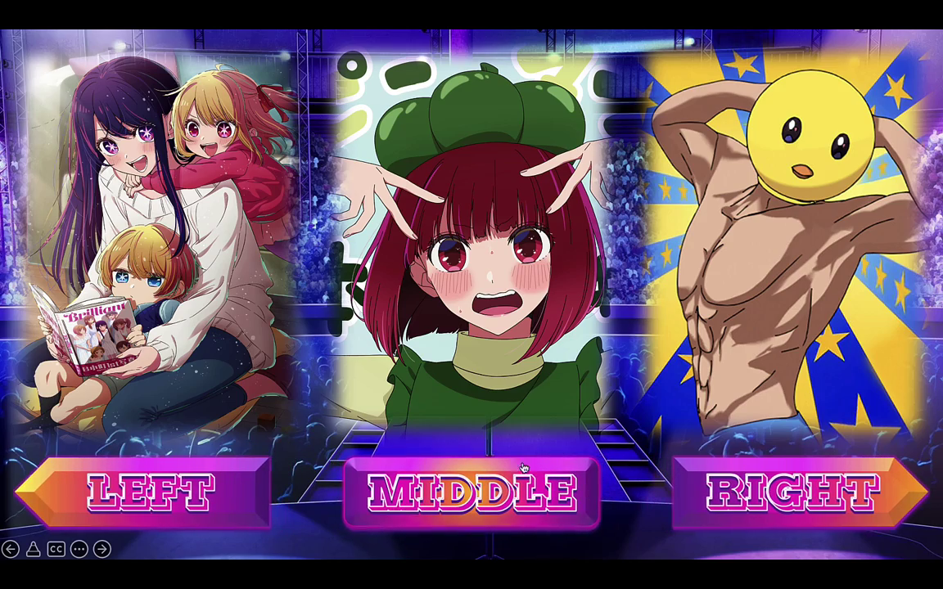
left_click(512, 496)
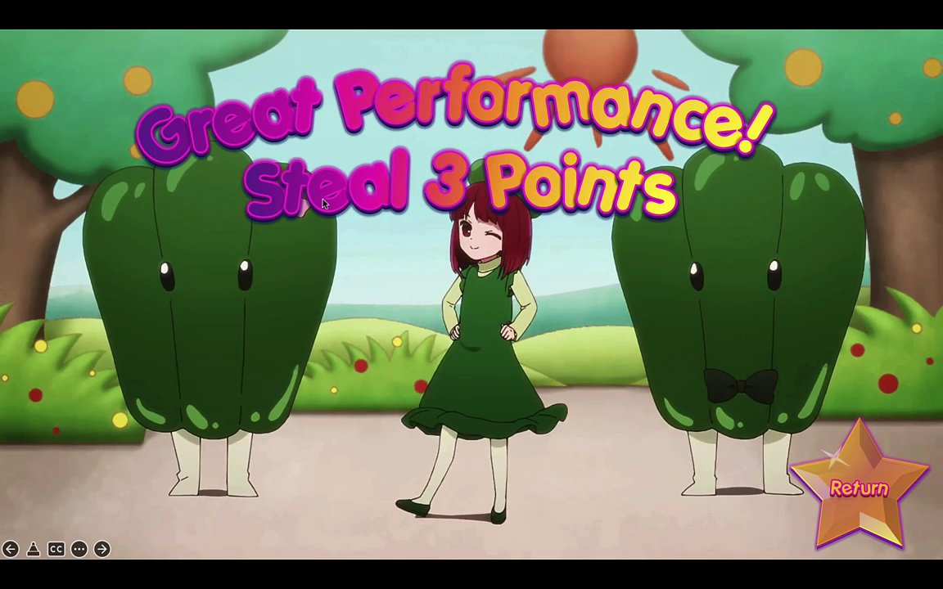
left_click(883, 488)
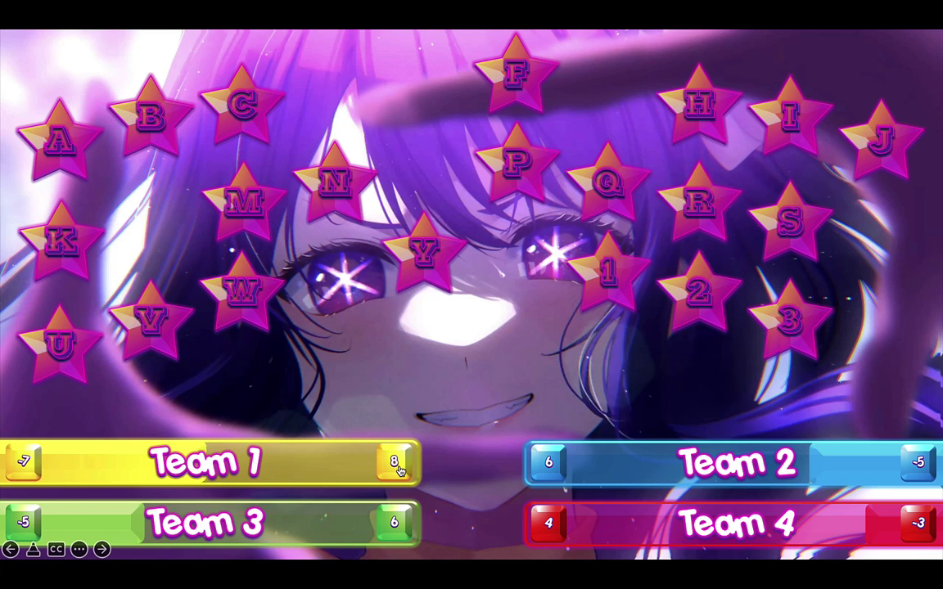
Take 2 points from Team 3, give Team 1 seven points, then exit the show to slide 3.
left_click(26, 530)
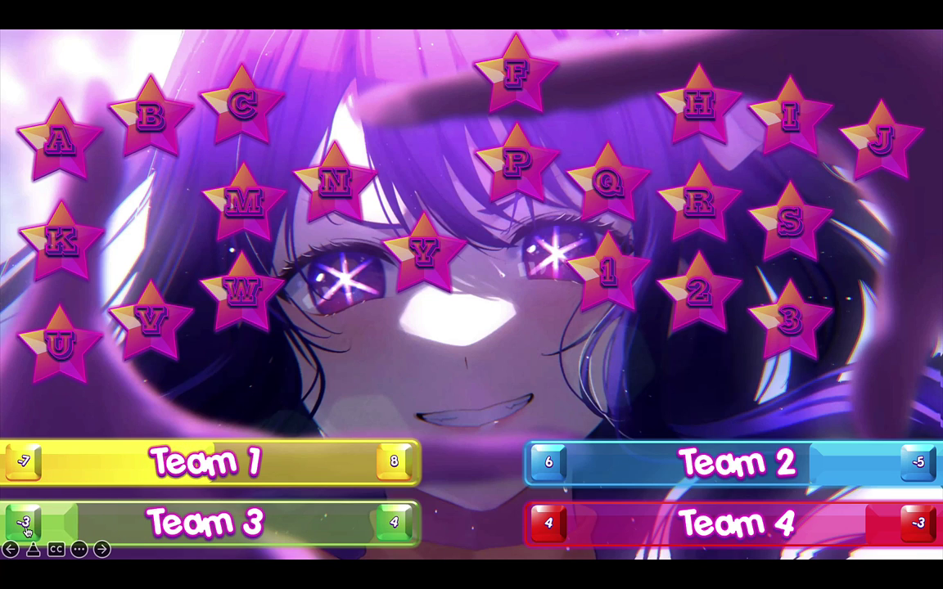
left_click(25, 531)
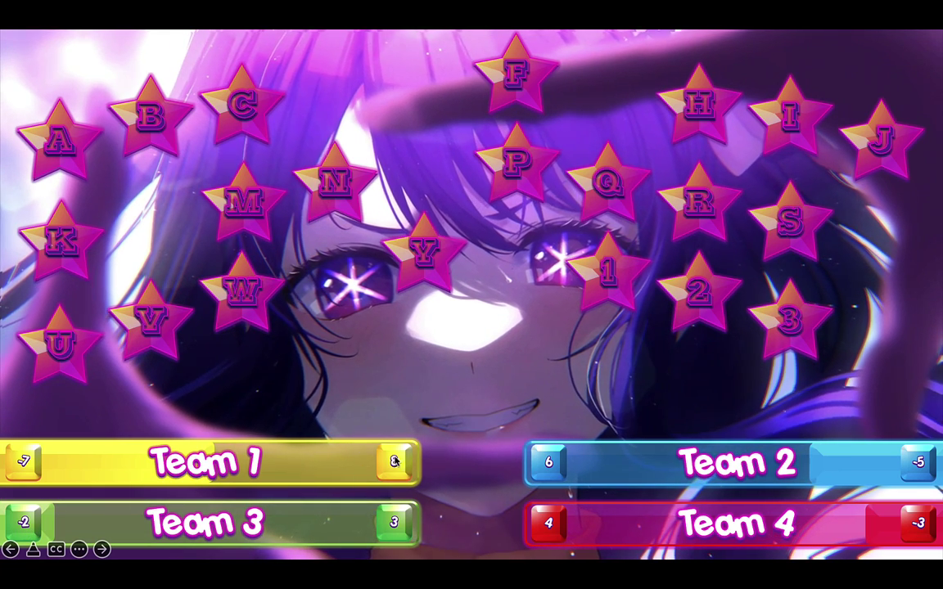
left_click(394, 461)
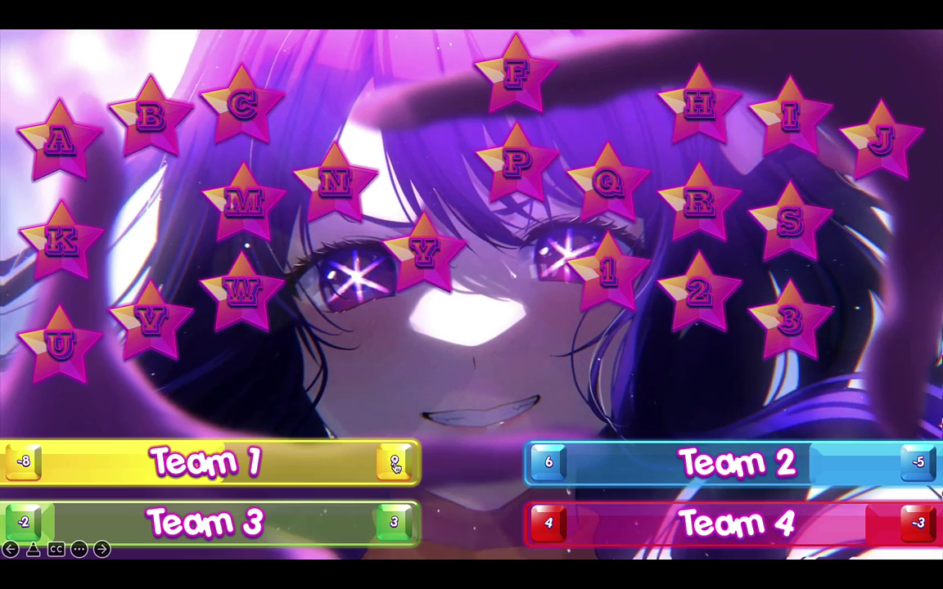
left_click(394, 461)
left_click(394, 462)
left_click(394, 462)
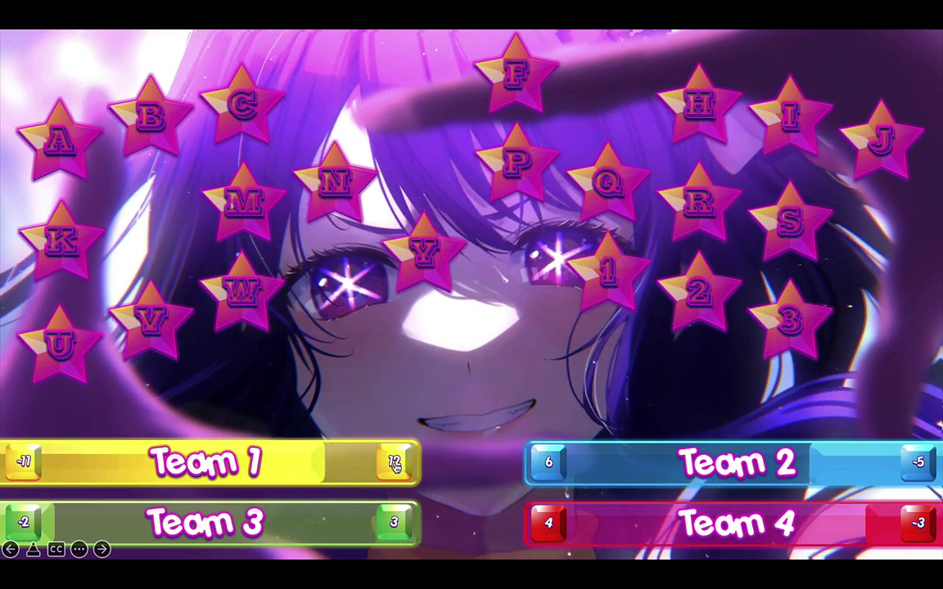
left_click(394, 462)
left_click(393, 462)
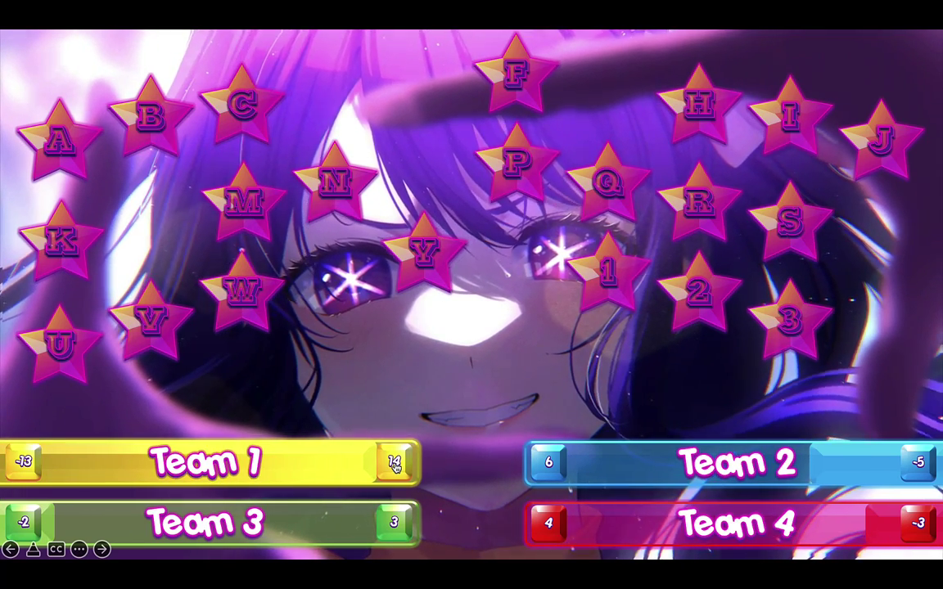
left_click(394, 461)
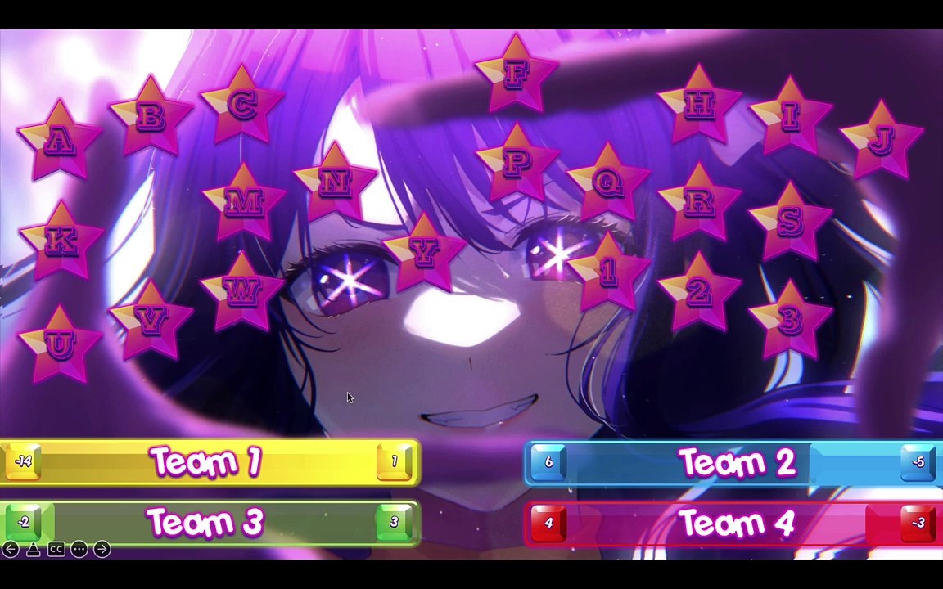
key("Escape")
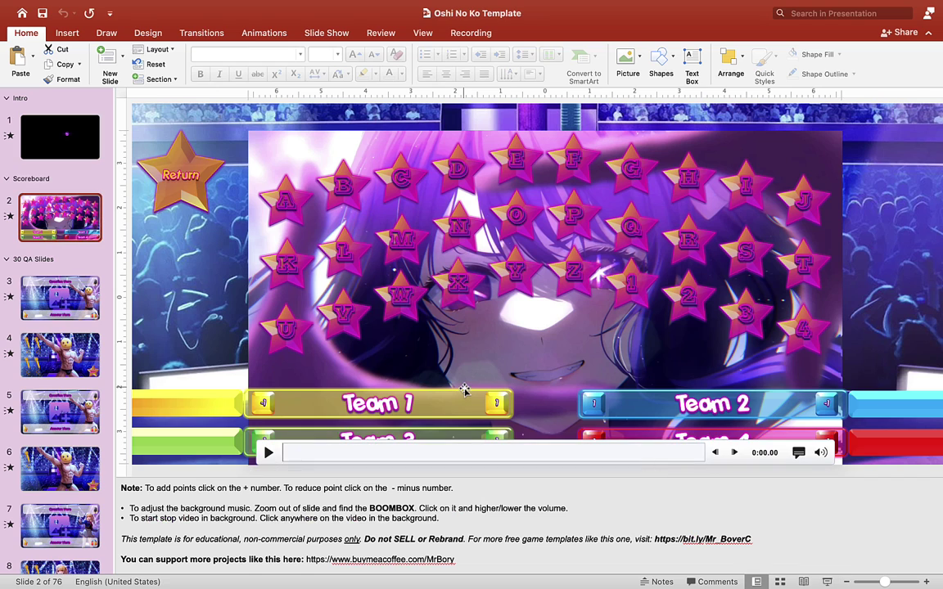
left_click(72, 284)
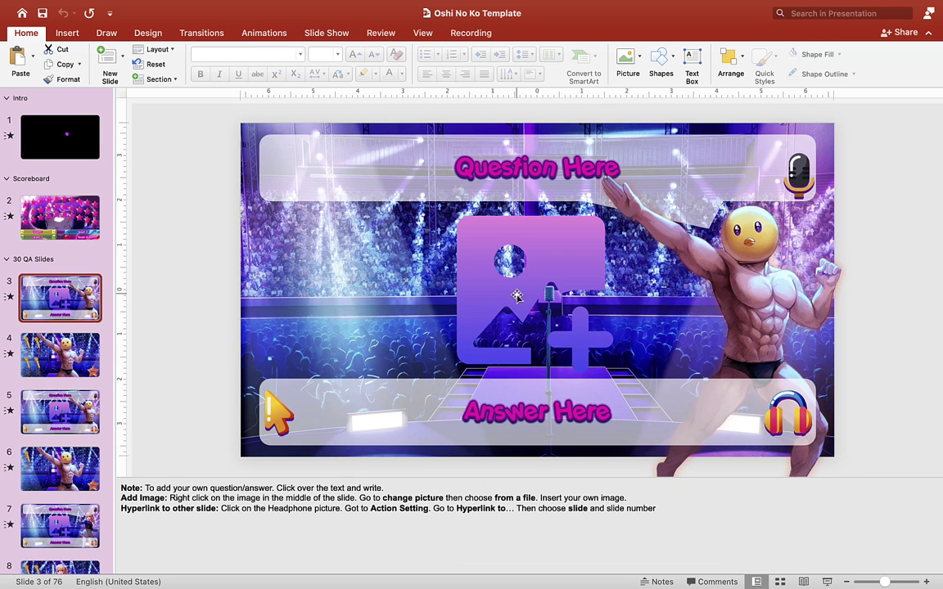
Change slide 3's question title to 'When do you study English?'.
scroll(54, 291, "down", 2)
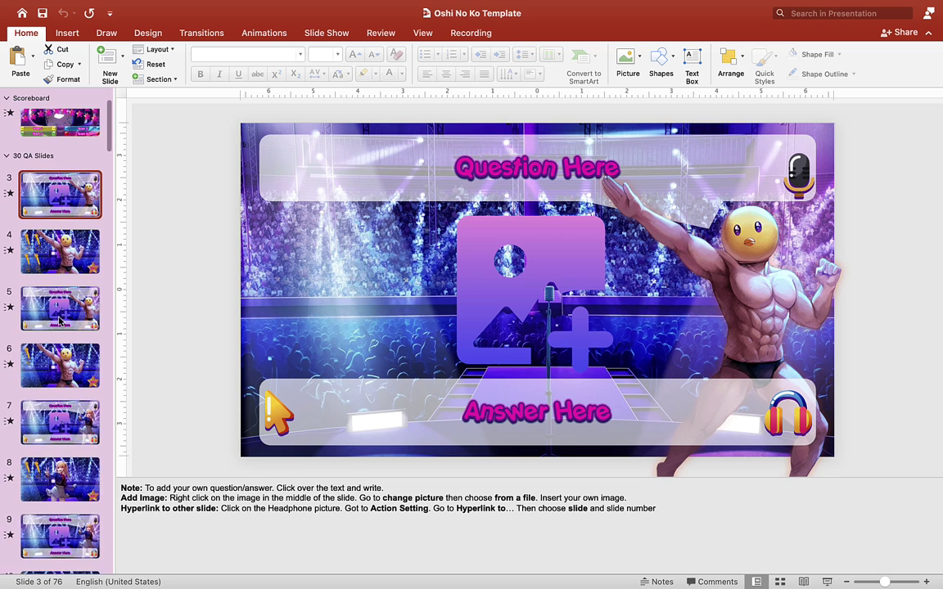
left_click(524, 168)
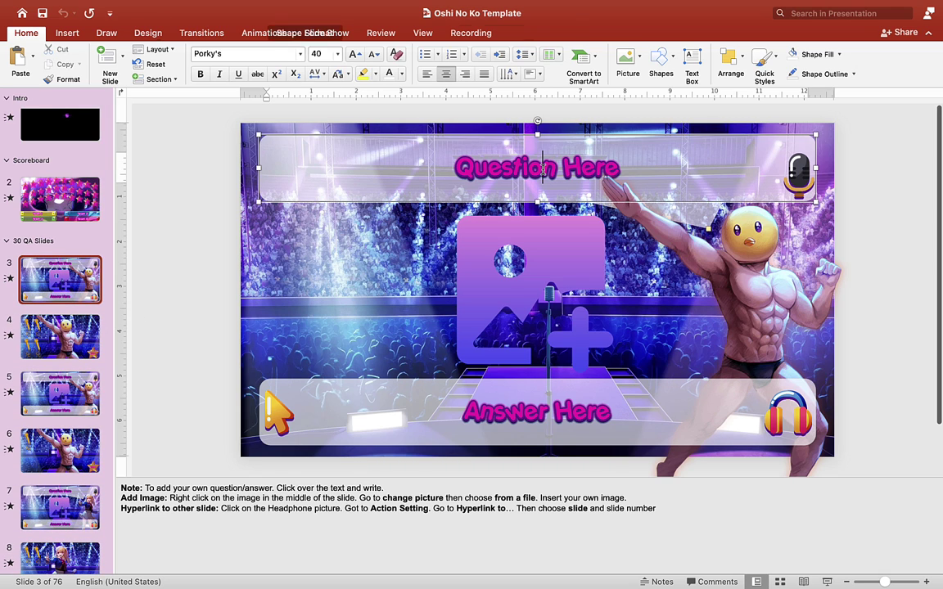
triple_click(524, 168)
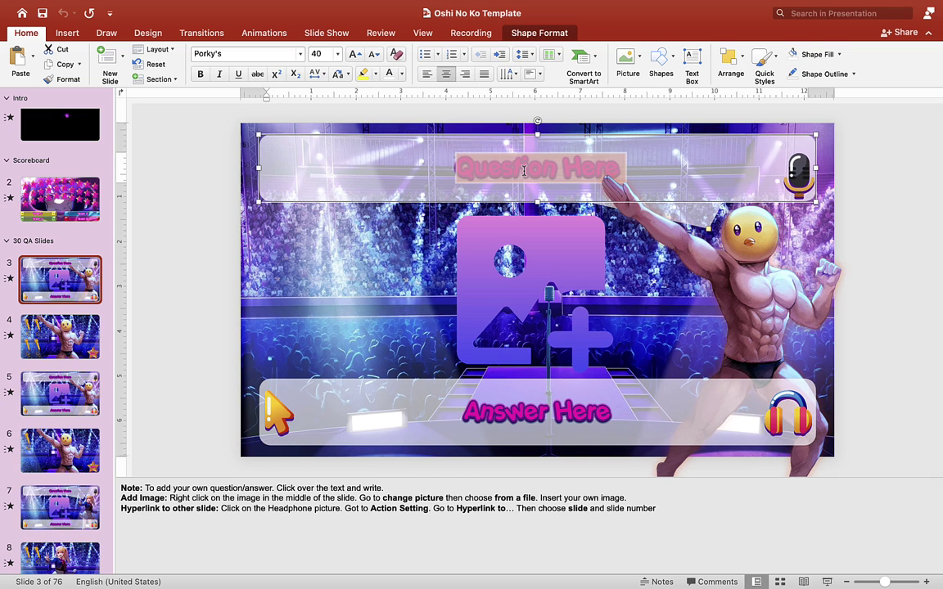
type("When")
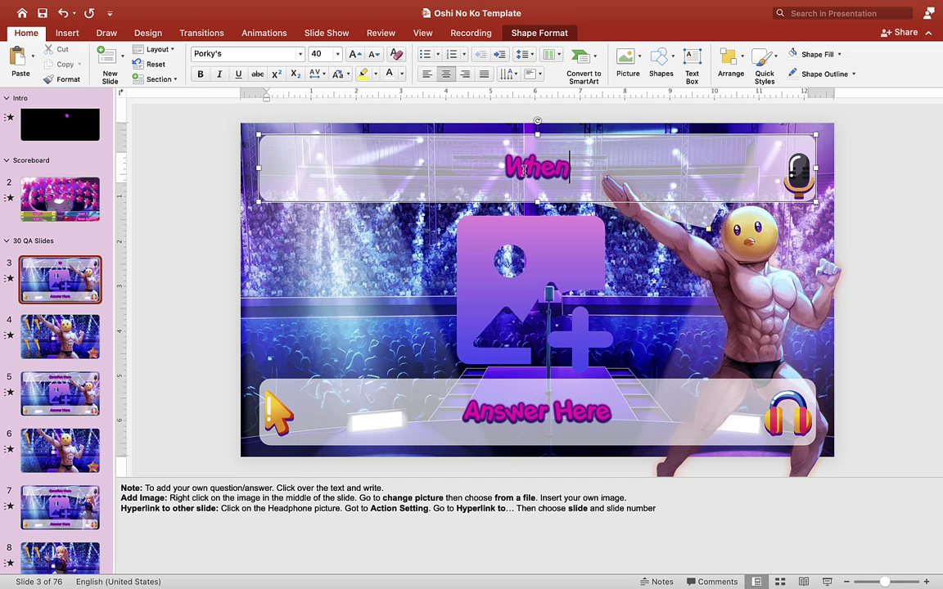
type(" do you s")
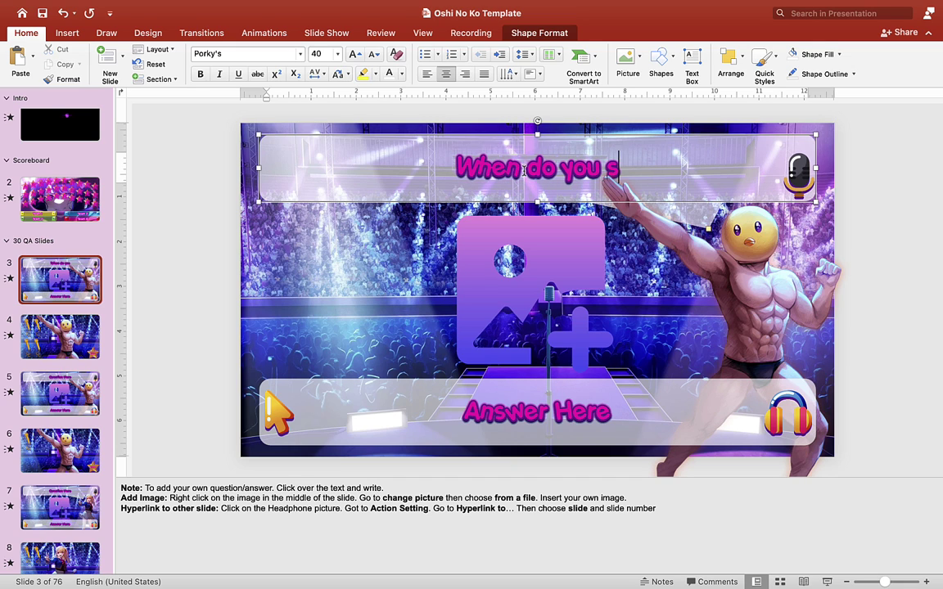
type("tudy Engli")
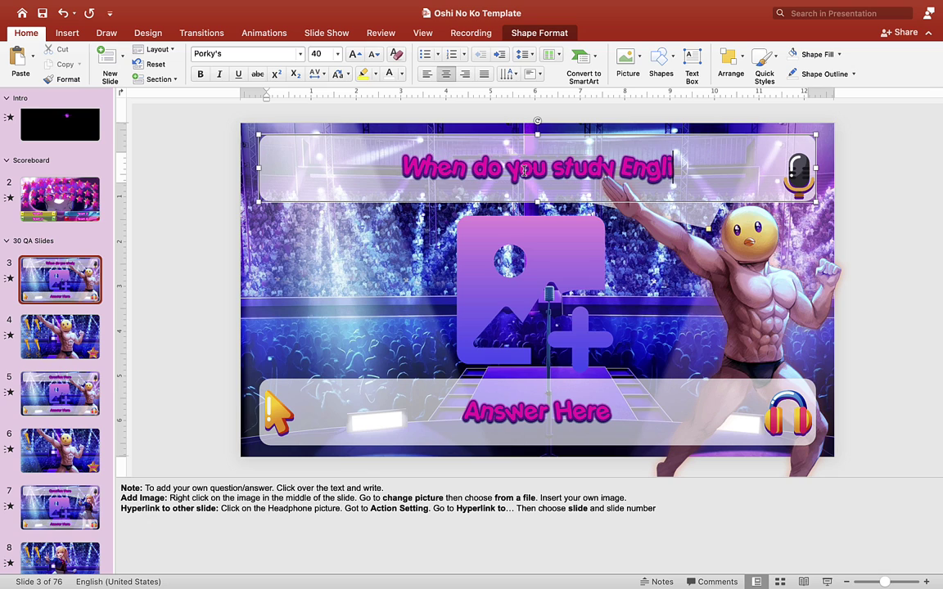
type("sh?")
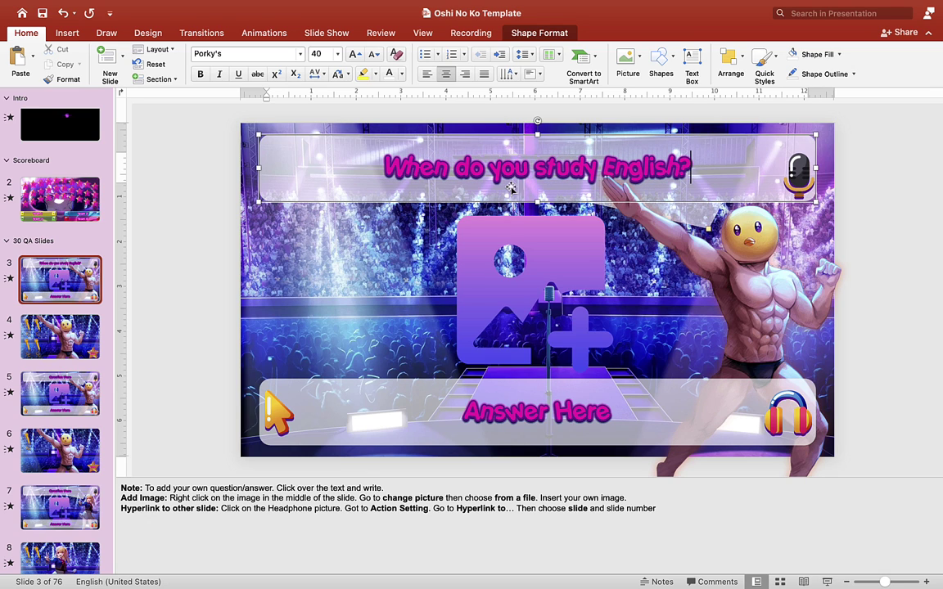
Replace the answer text with 'I study English on _____ .'.
double_click(506, 412)
triple_click(506, 413)
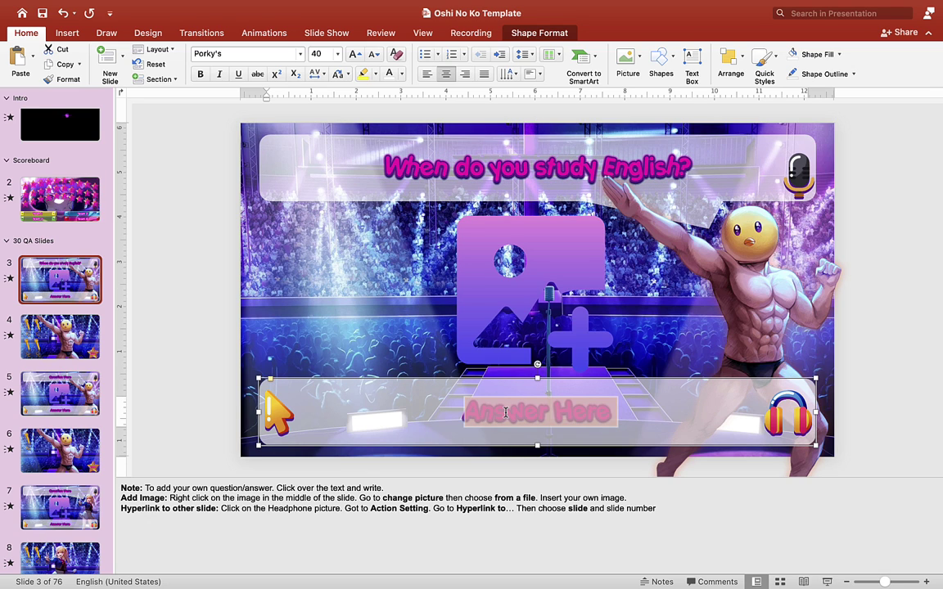
type("I study ")
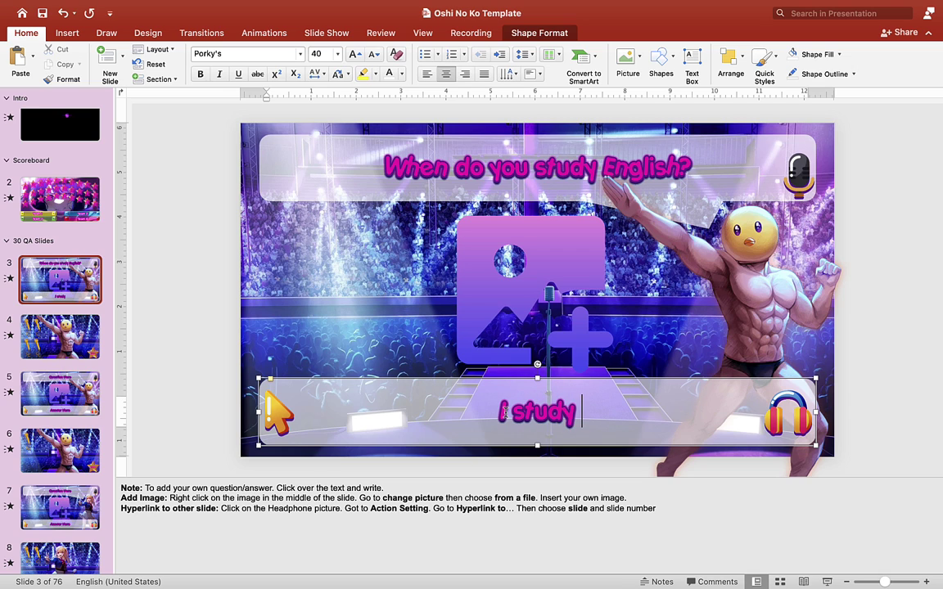
type("English")
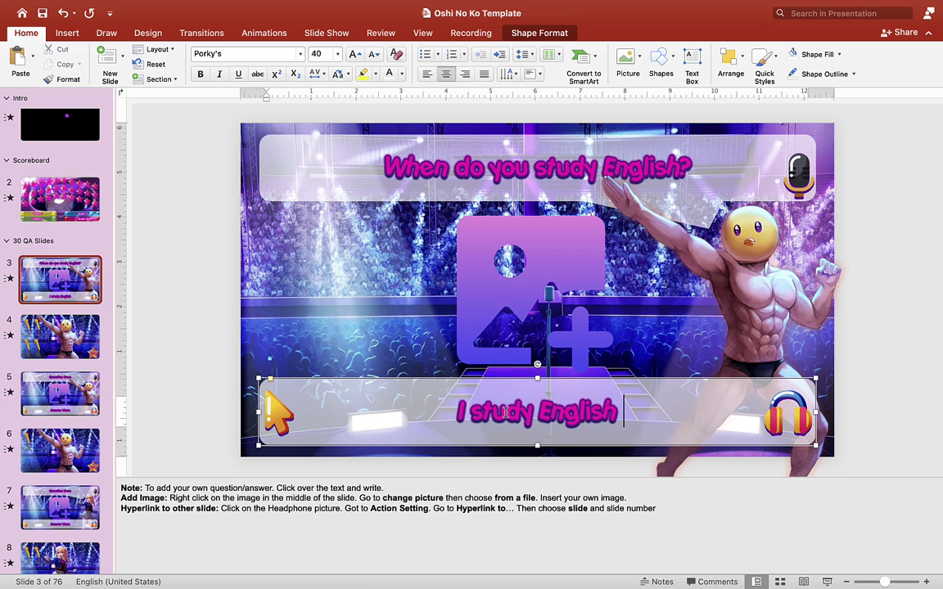
type(" on _____")
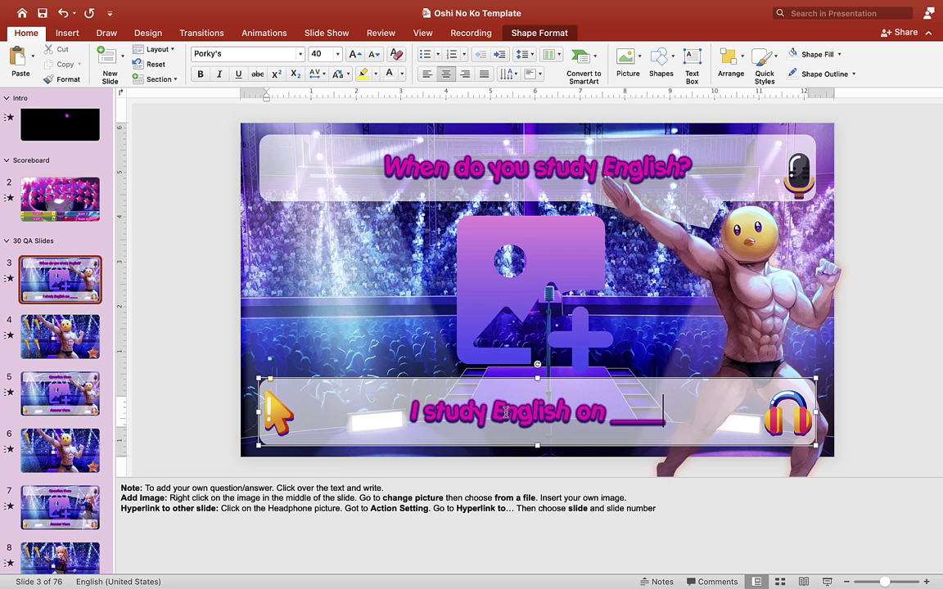
type(" .")
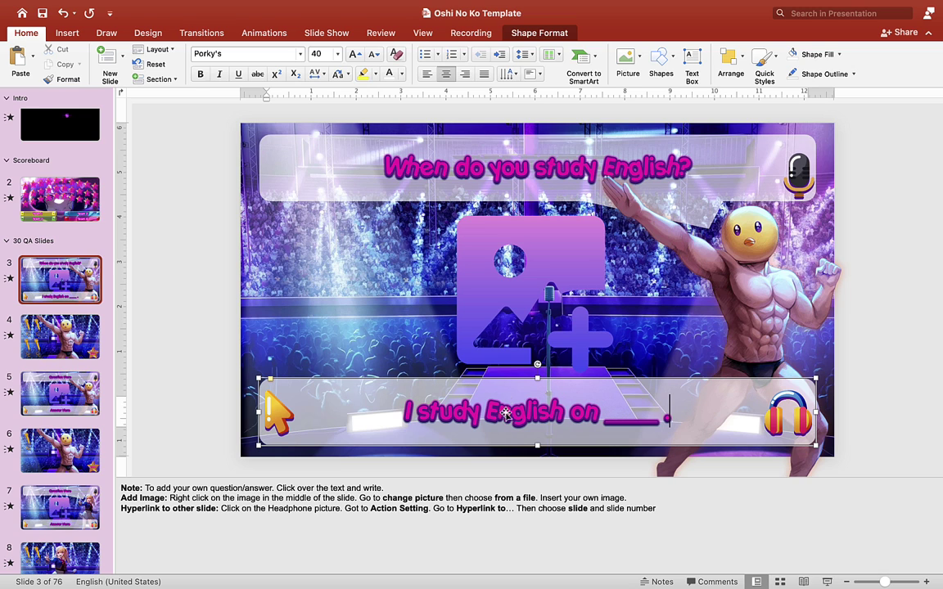
Swap the middle placeholder picture for Study 1.0.png, the girl studying at a desk.
left_click(585, 246)
right_click(587, 248)
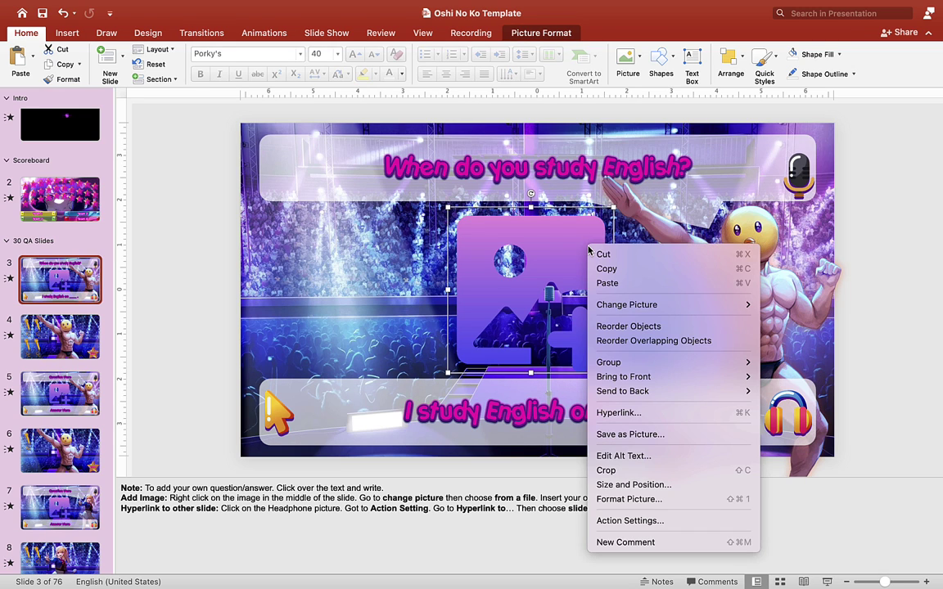
mouse_move(720, 304)
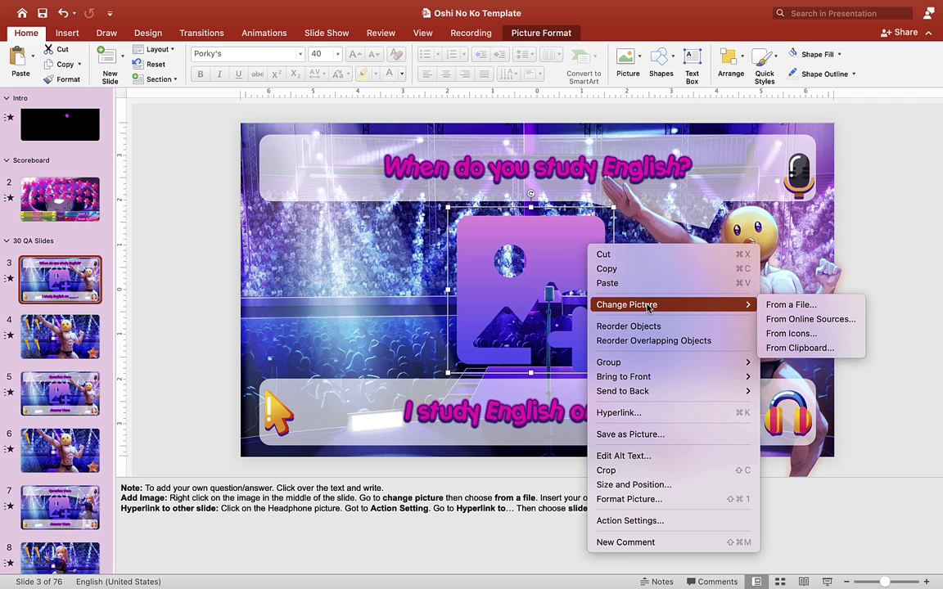
left_click(787, 306)
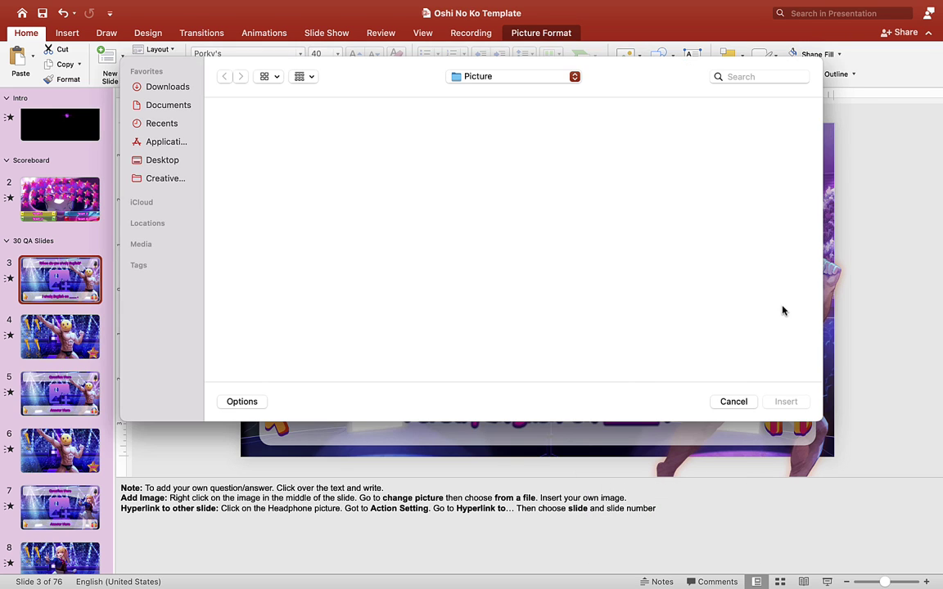
scroll(474, 297, "down", 5)
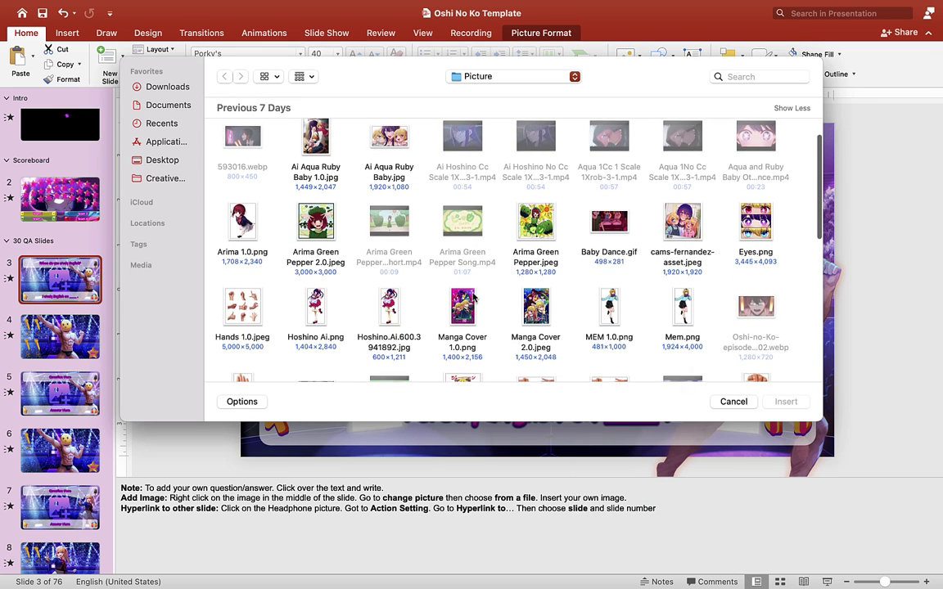
scroll(473, 296, "down", 10)
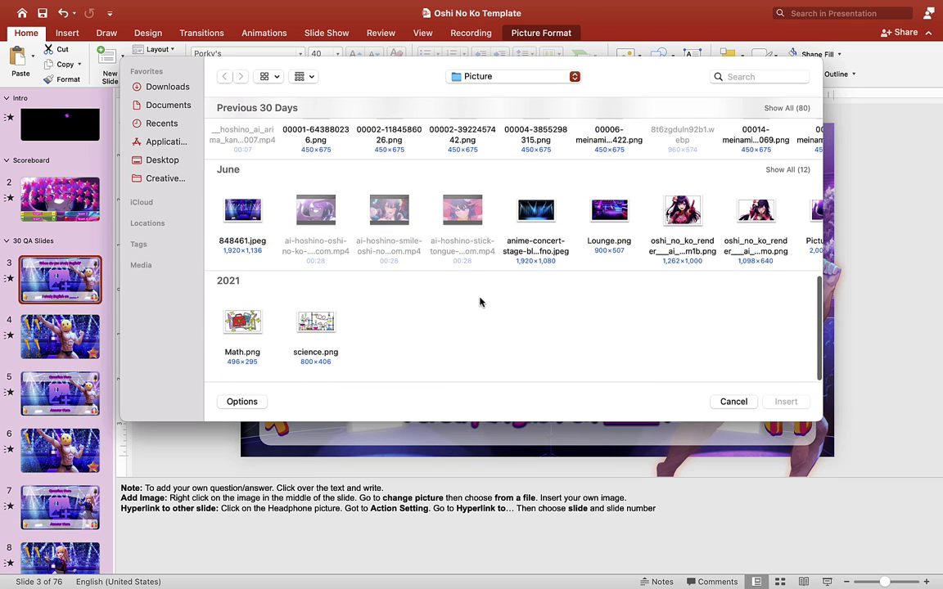
scroll(479, 302, "up", 15)
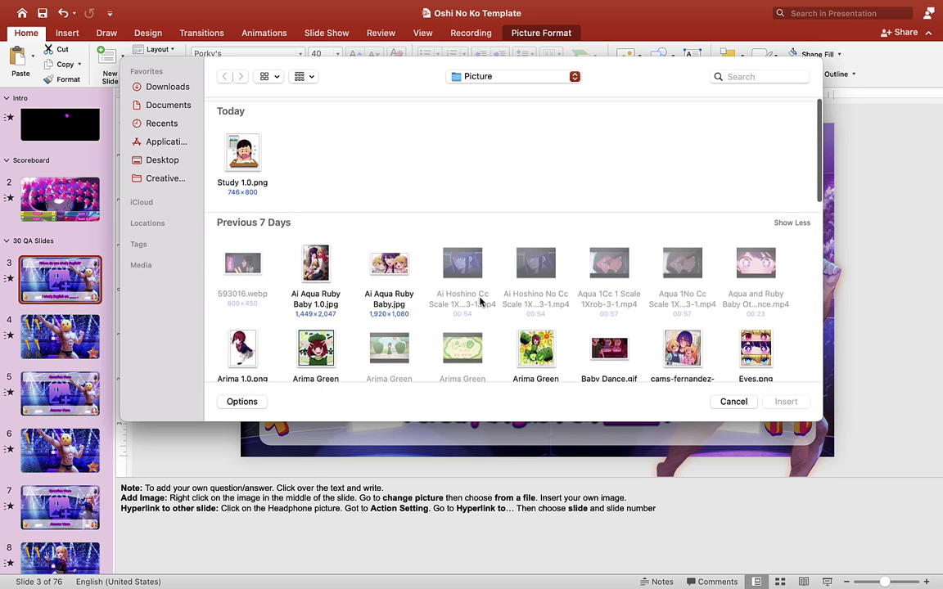
left_click(251, 145)
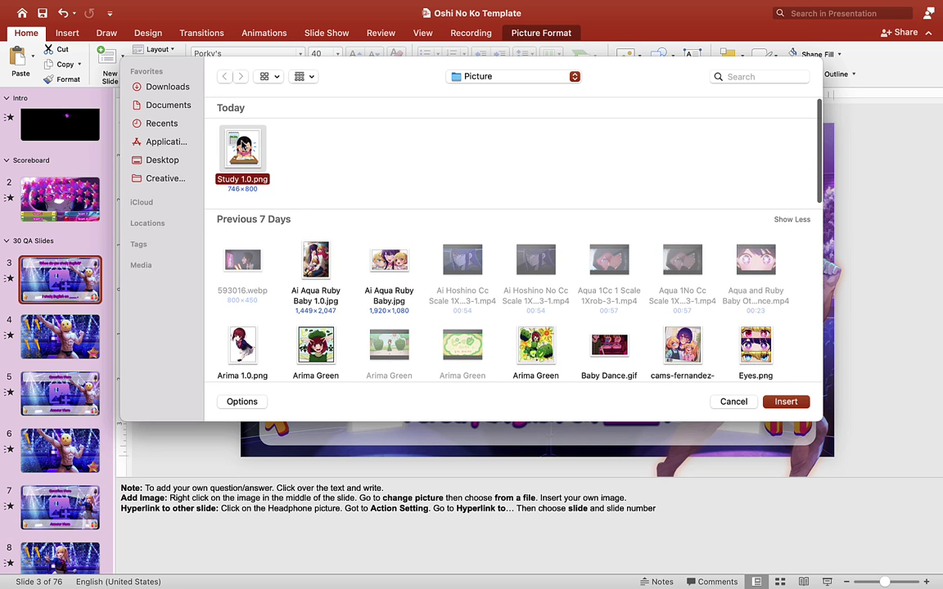
left_click(791, 401)
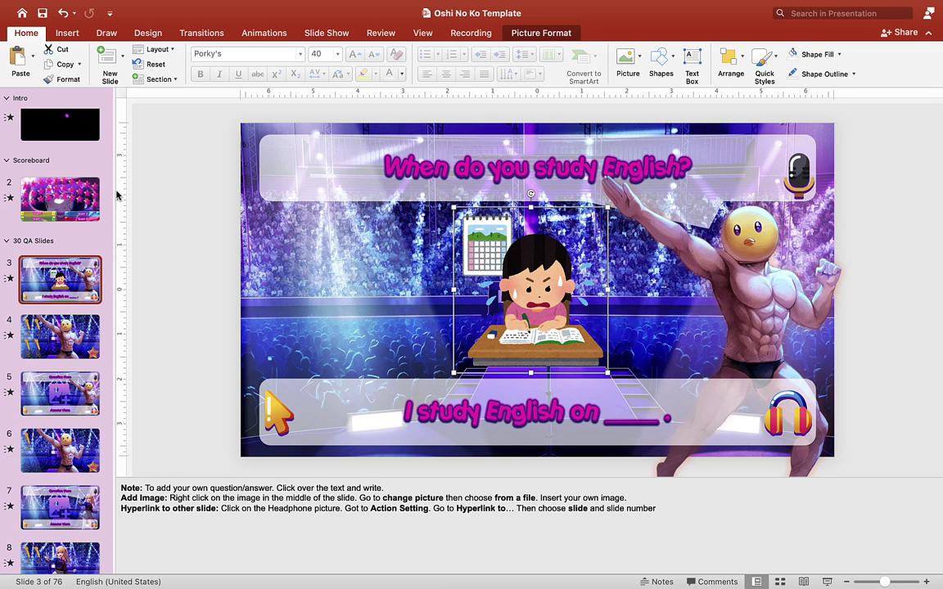
Start the slide show from slide 2 and play star A's question and answer.
left_click(65, 196)
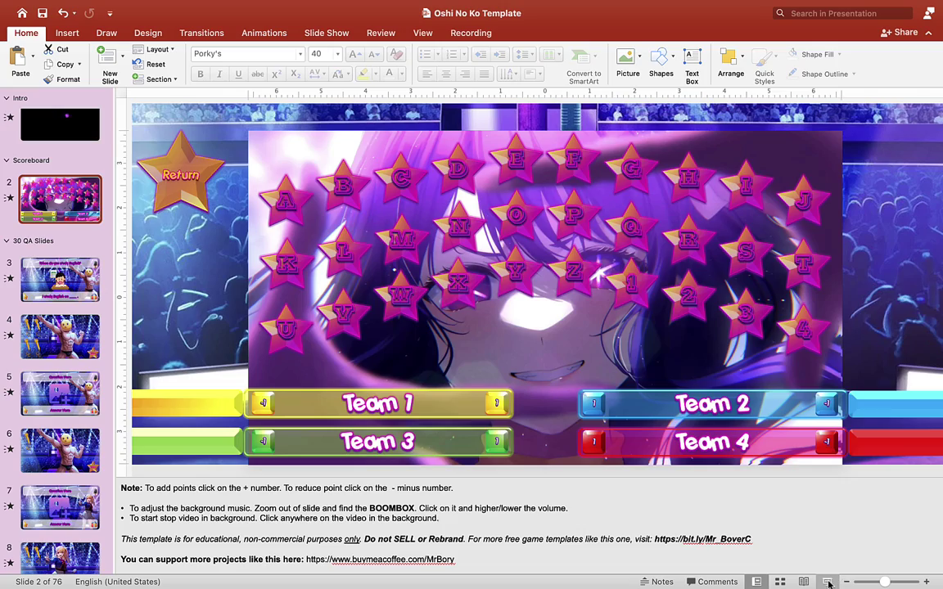
left_click(829, 583)
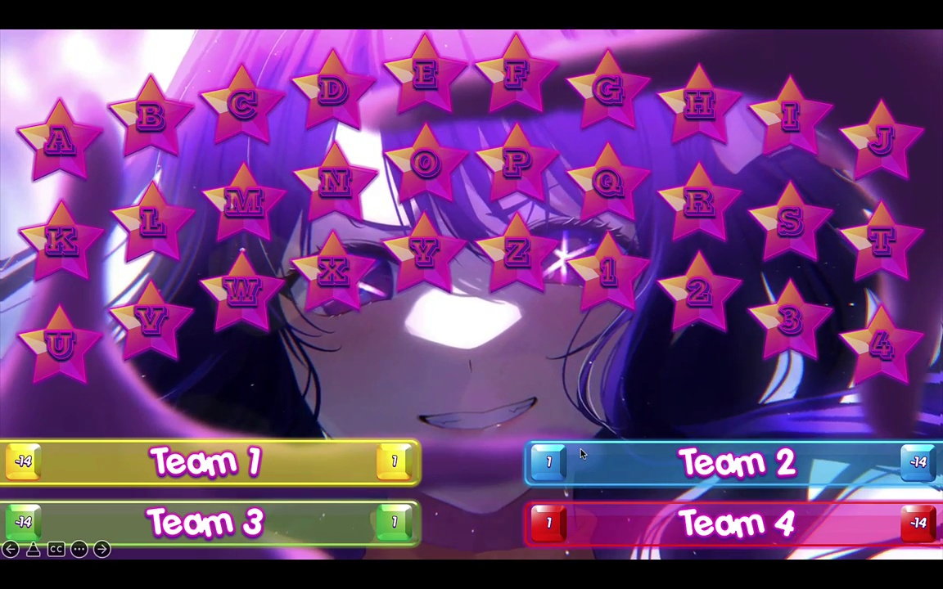
left_click(65, 145)
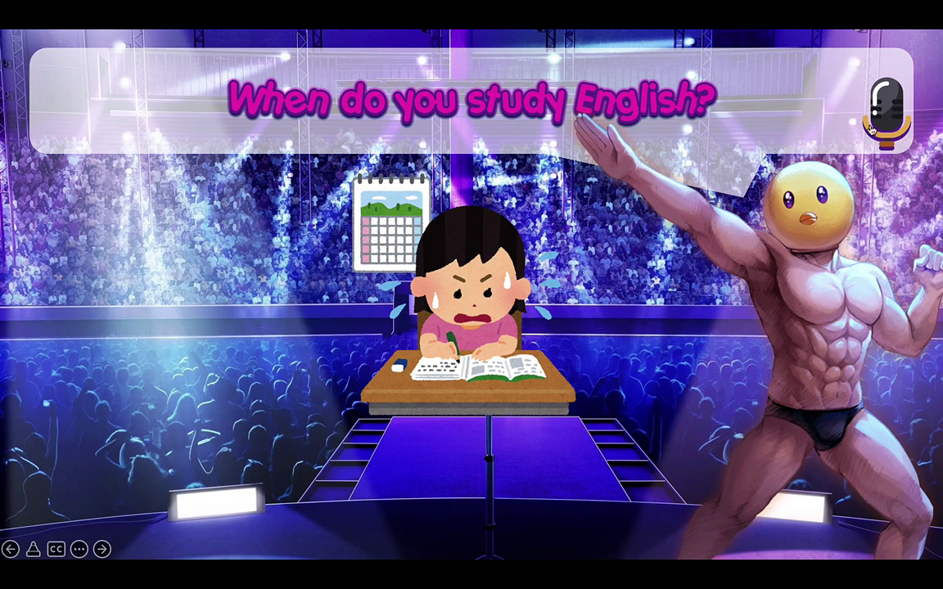
left_click(885, 120)
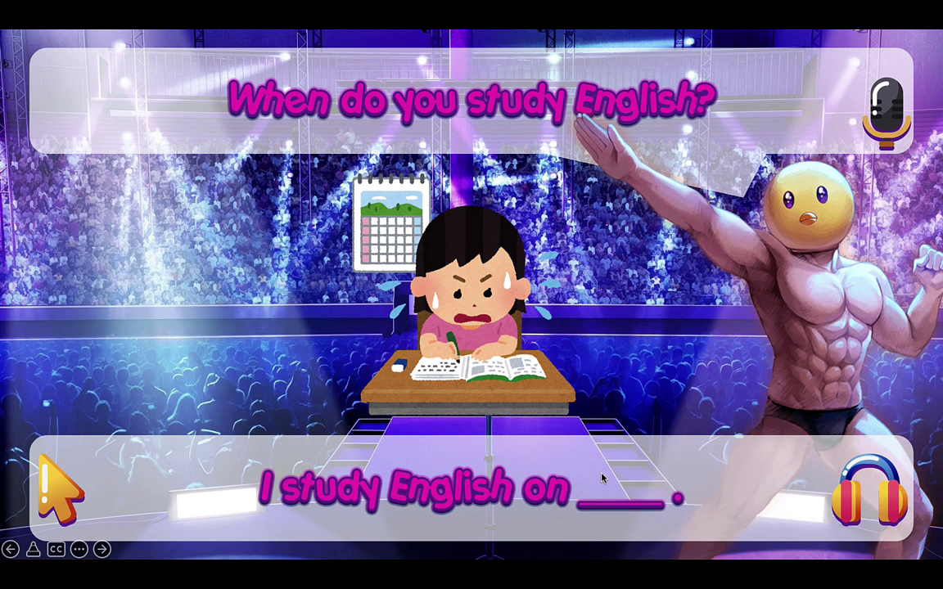
left_click(852, 503)
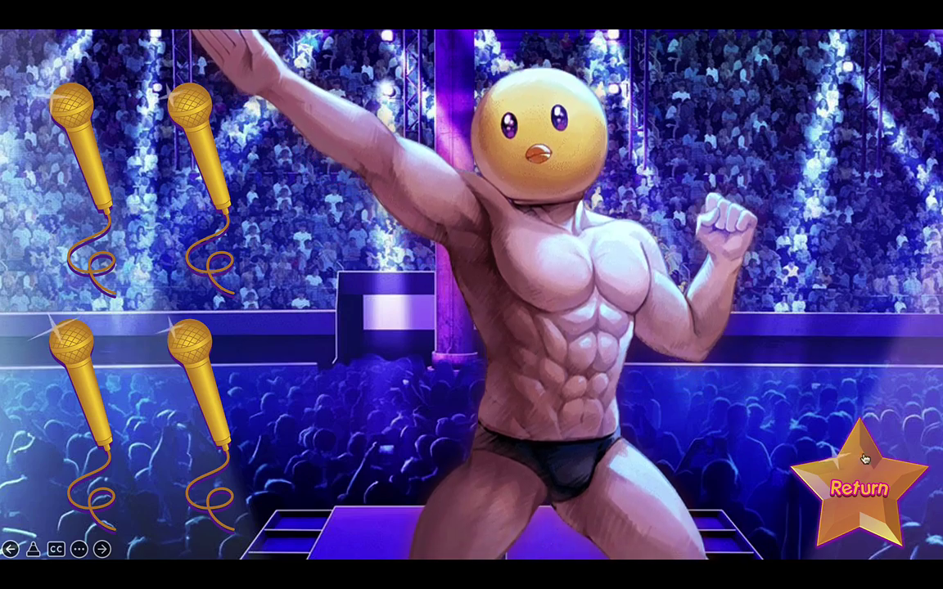
left_click(533, 365)
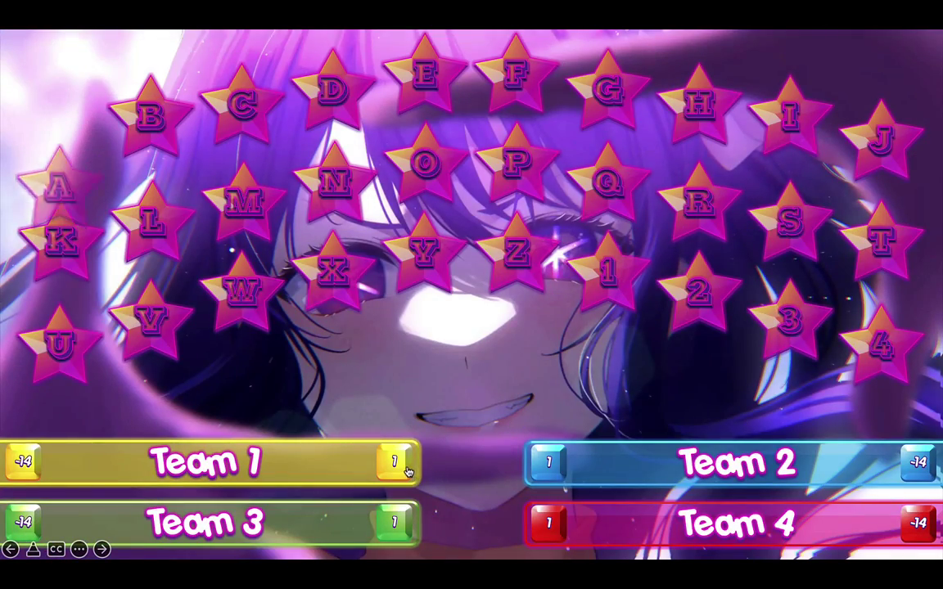
Give Team 2 four points, bringing its score to 5, and end the show.
left_click(543, 465)
left_click(545, 464)
left_click(547, 465)
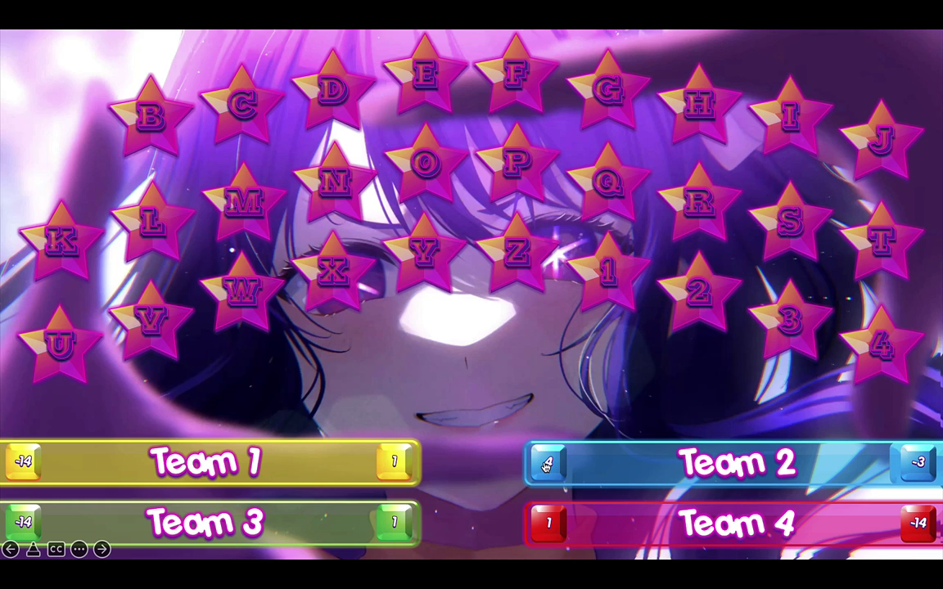
left_click(547, 465)
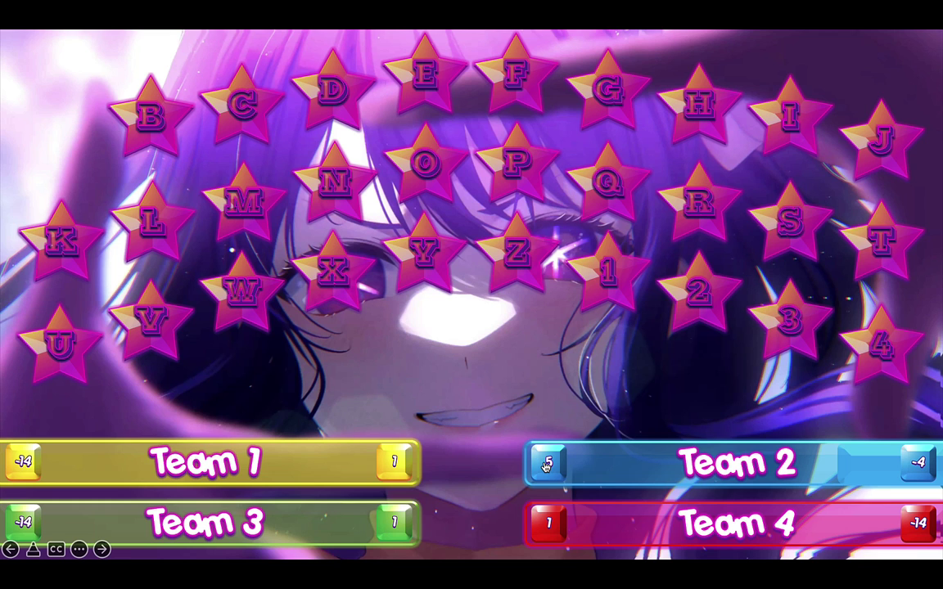
key("Escape")
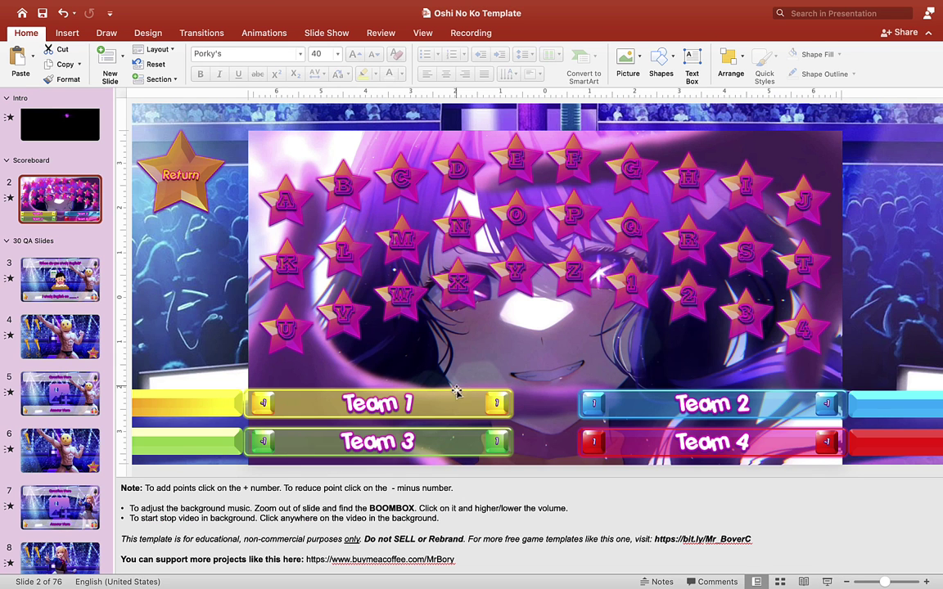
Zoom out to check the off-slide boombox's music volume, then start the show from slide 1.
left_click(871, 581)
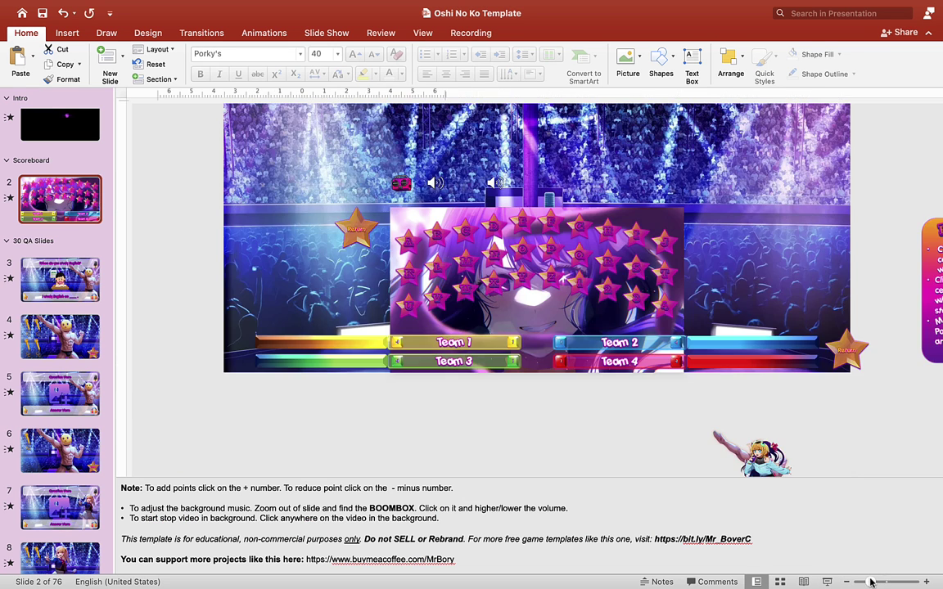
left_click(401, 183)
mouse_move(626, 211)
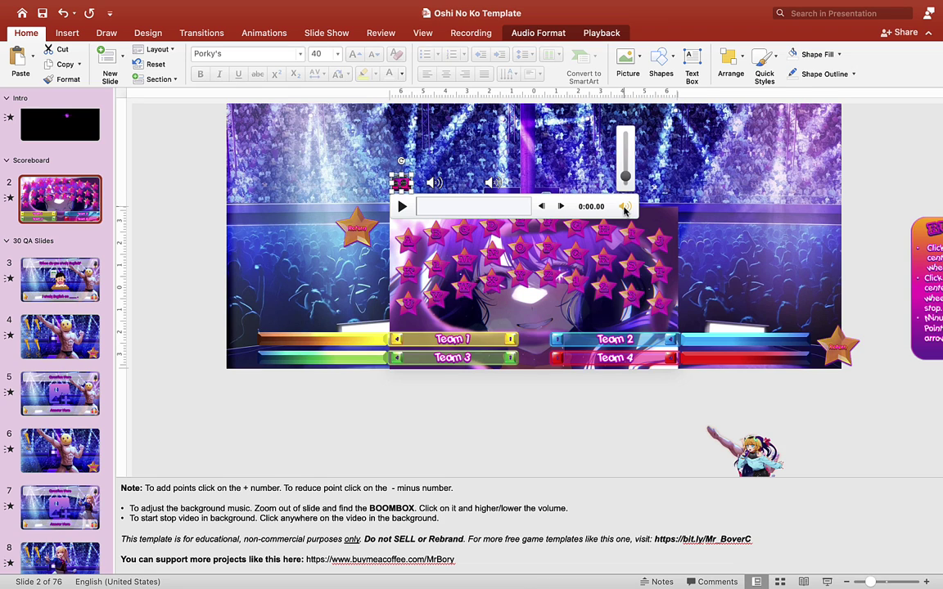
left_click(832, 412)
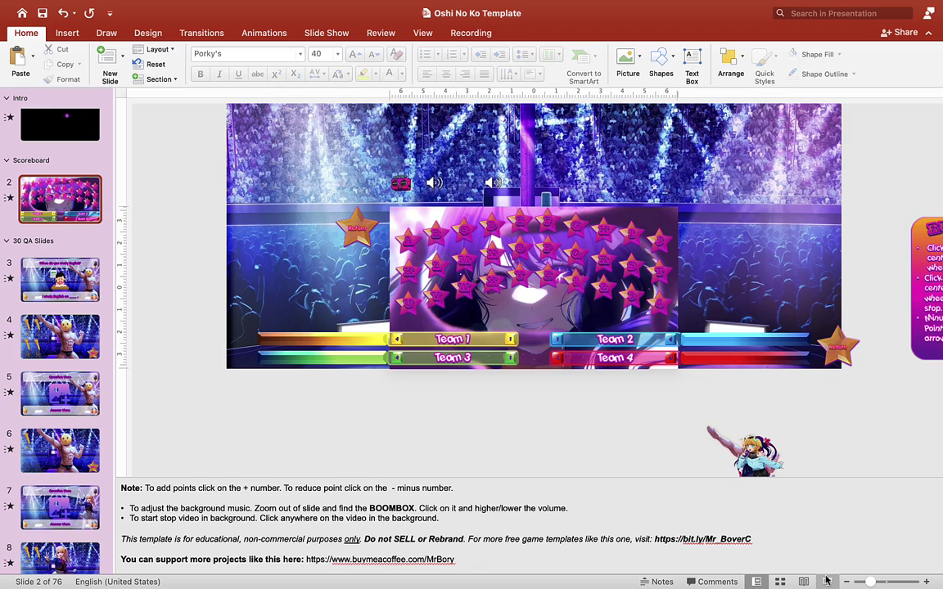
key("super+shift+Return")
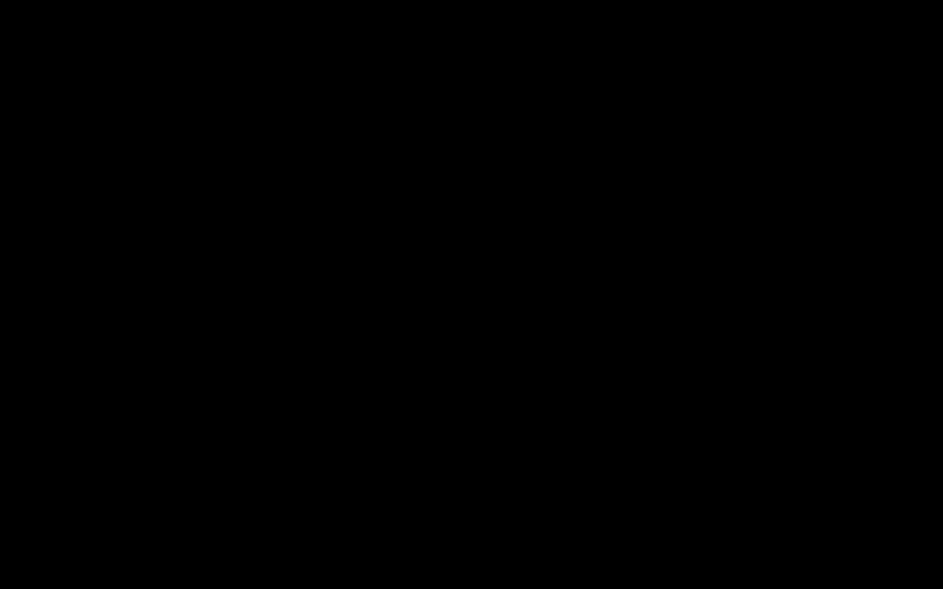